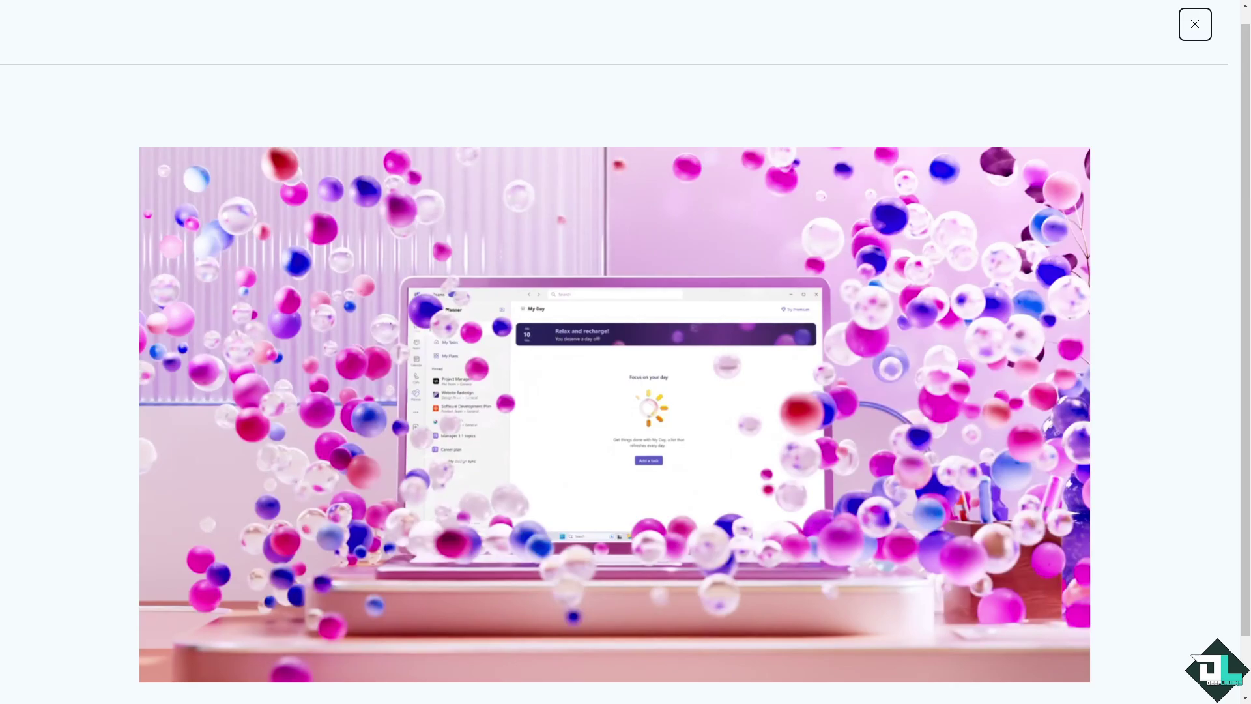
# Dismiss the promo video overlay to reveal Planner's empty My Day page
pyautogui.press('Escape')
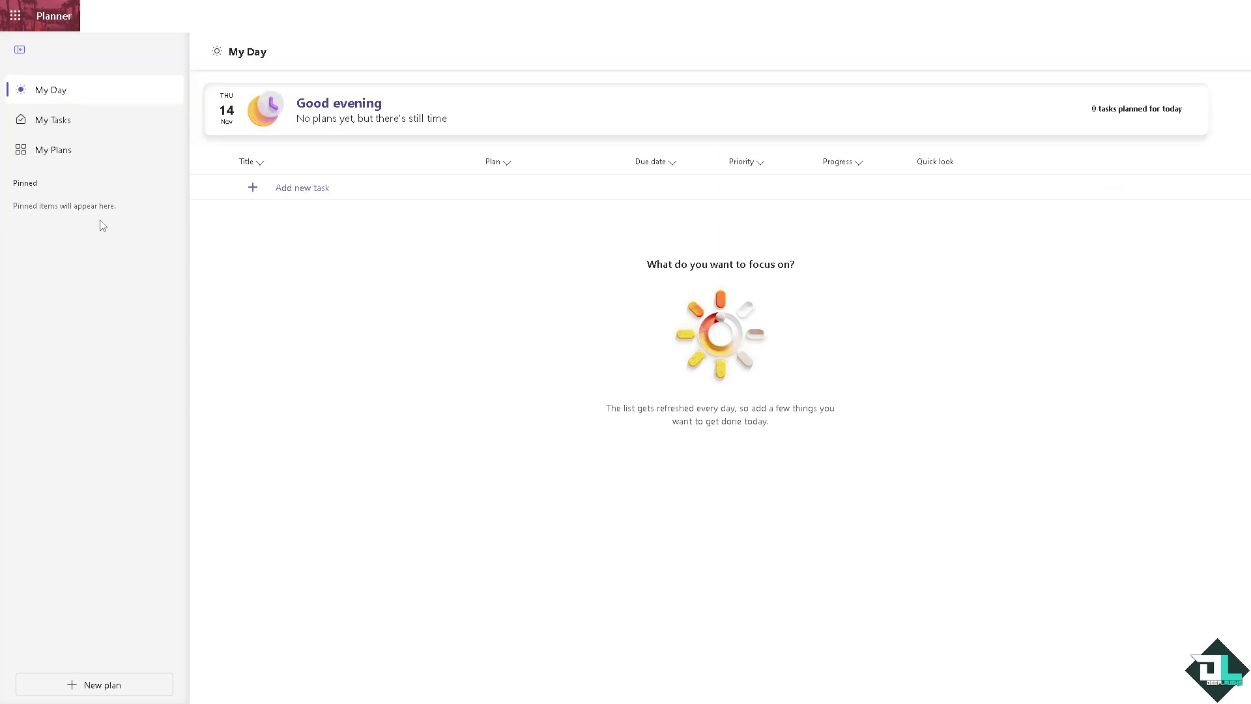
# From My Plans, create a Basic plan named 'How to Group Tasks in Microsoft Planner'
pyautogui.click(65, 156)
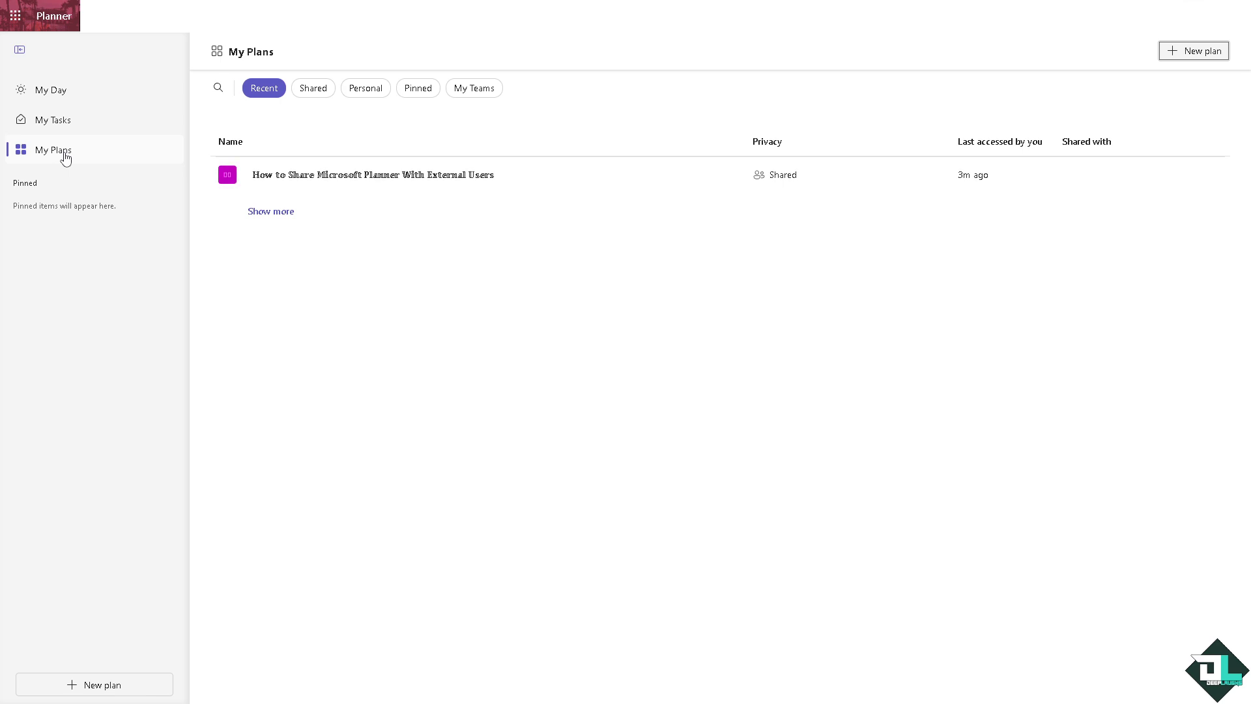
pyautogui.click(305, 177)
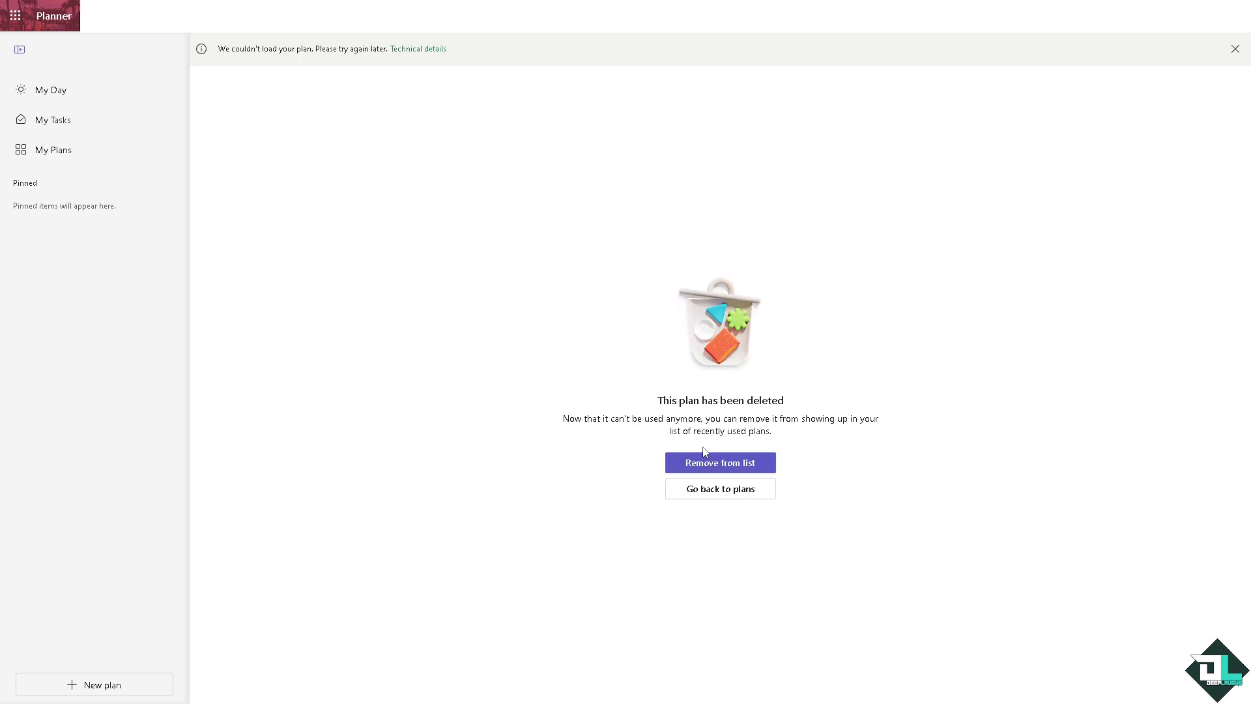
pyautogui.click(725, 497)
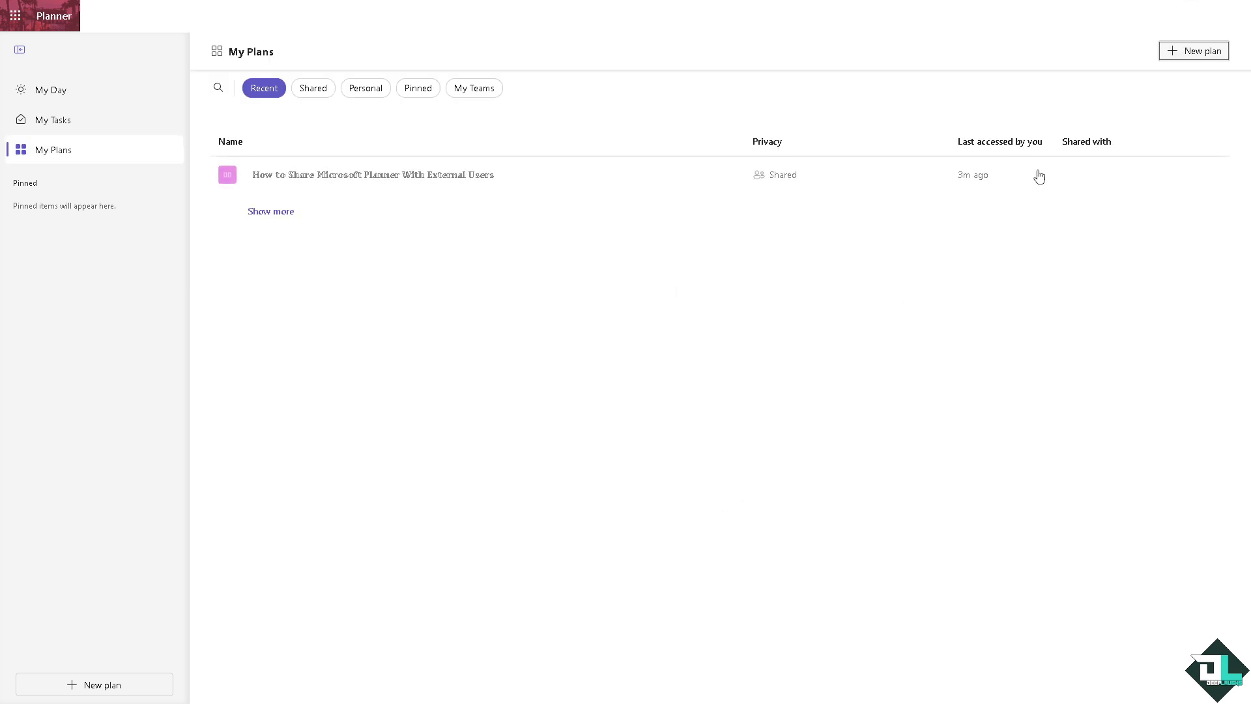
pyautogui.click(1198, 54)
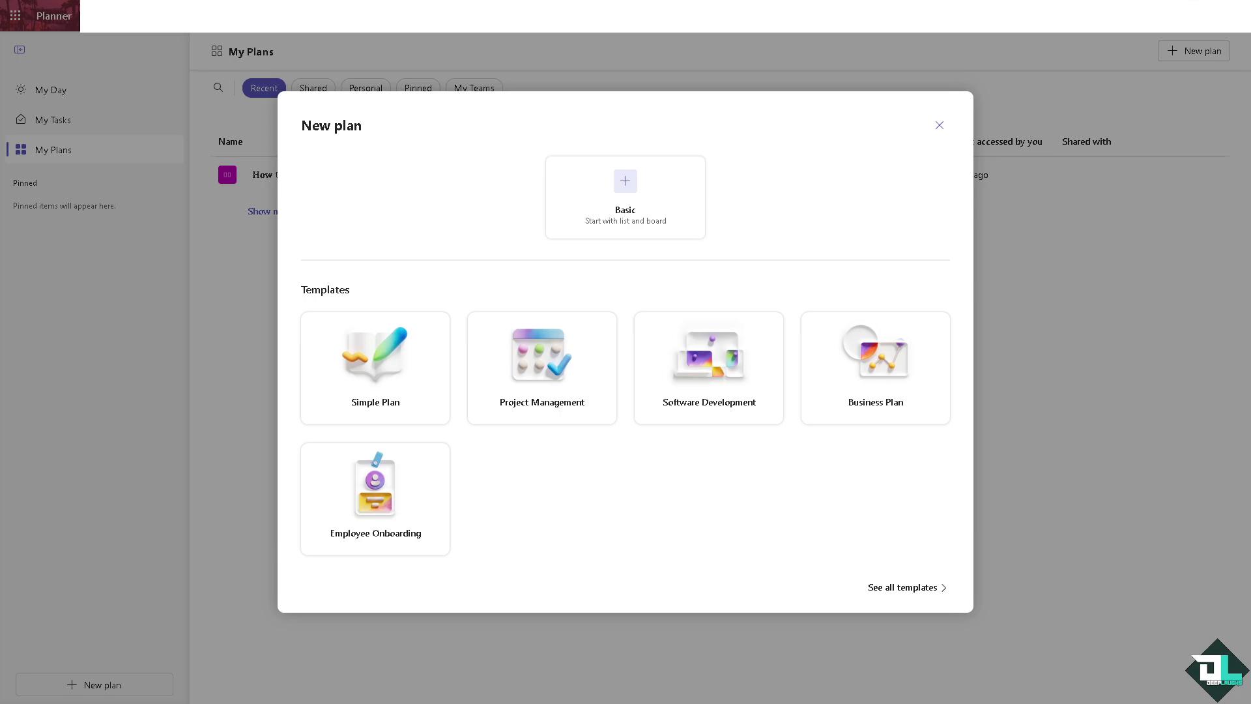
pyautogui.click(619, 195)
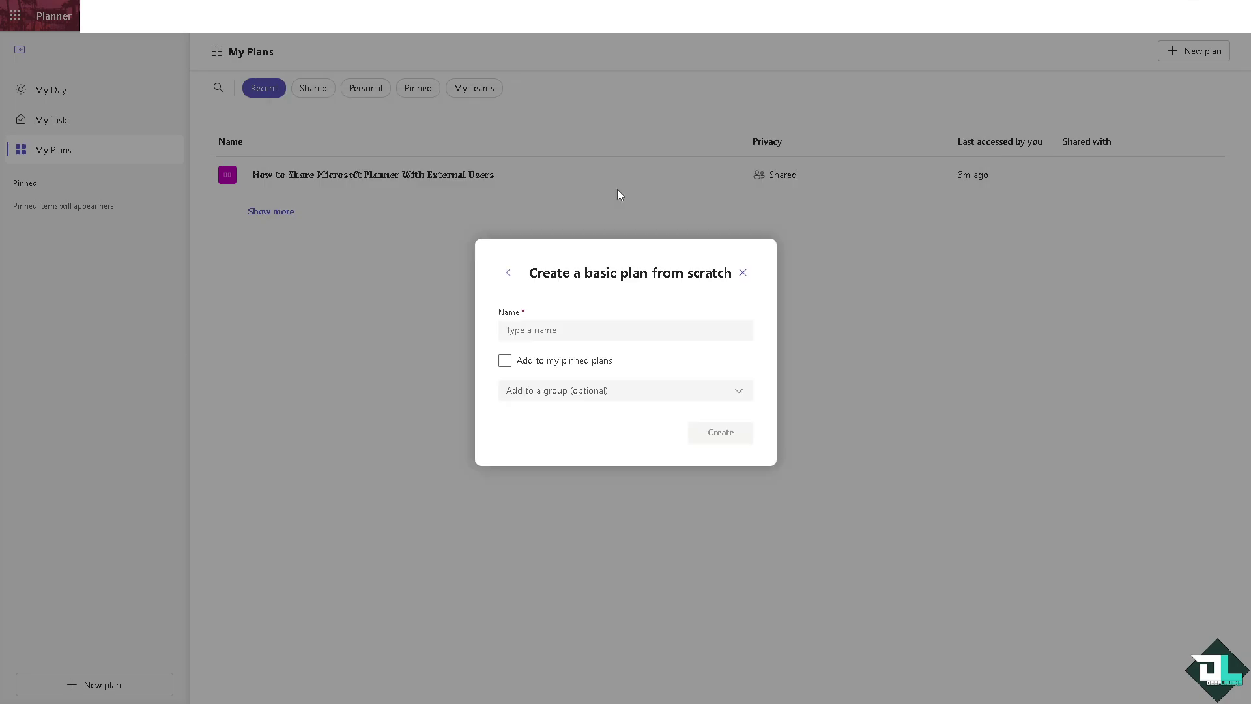
pyautogui.click(604, 329)
pyautogui.write('How to Group Tasks in Microsoft Planner')
pyautogui.click(720, 435)
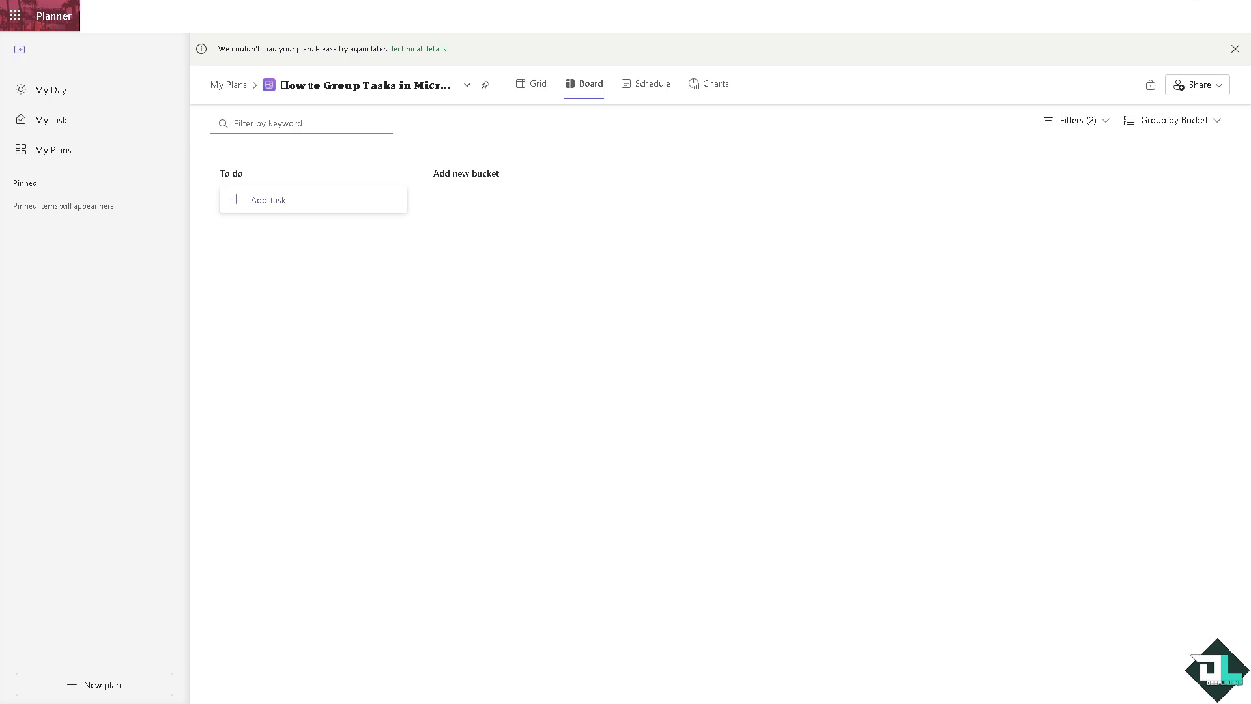
# Add the task 'How to Group Tasks in Microsoft Planner' to the To do bucket
pyautogui.click(284, 200)
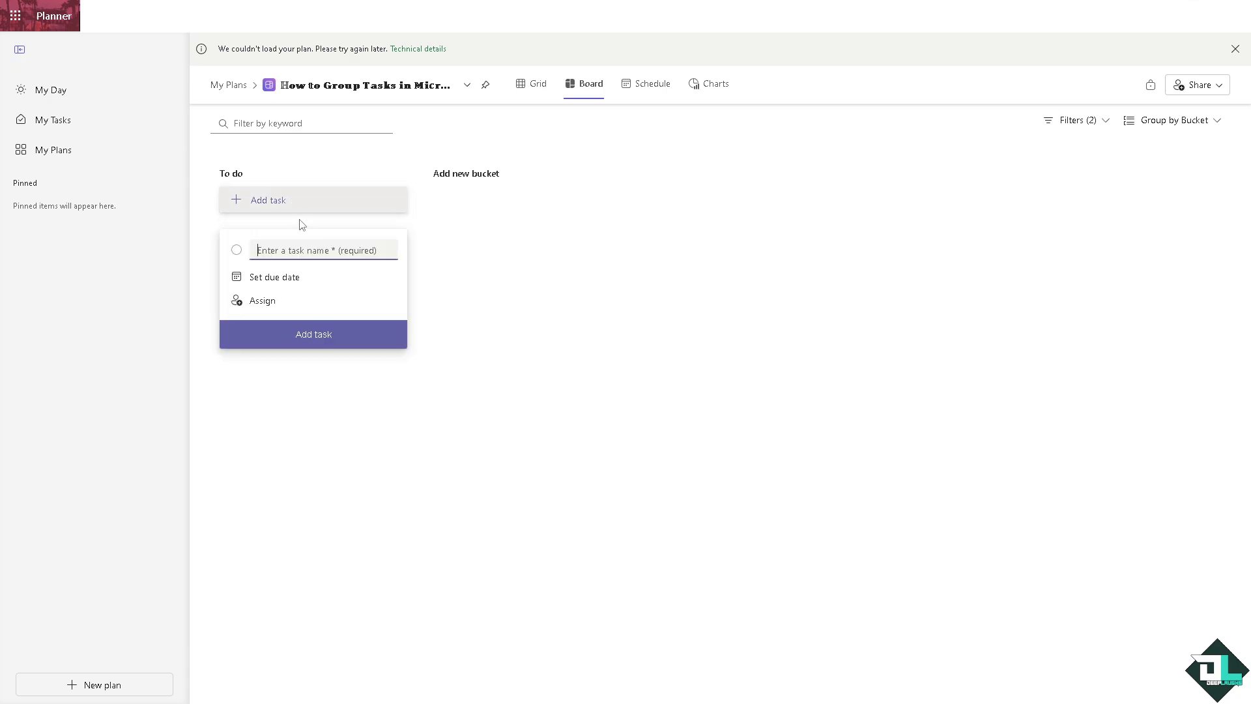
pyautogui.write('How to Group Tasks in Microsoft Planner')
pyautogui.click(360, 333)
pyautogui.click(489, 177)
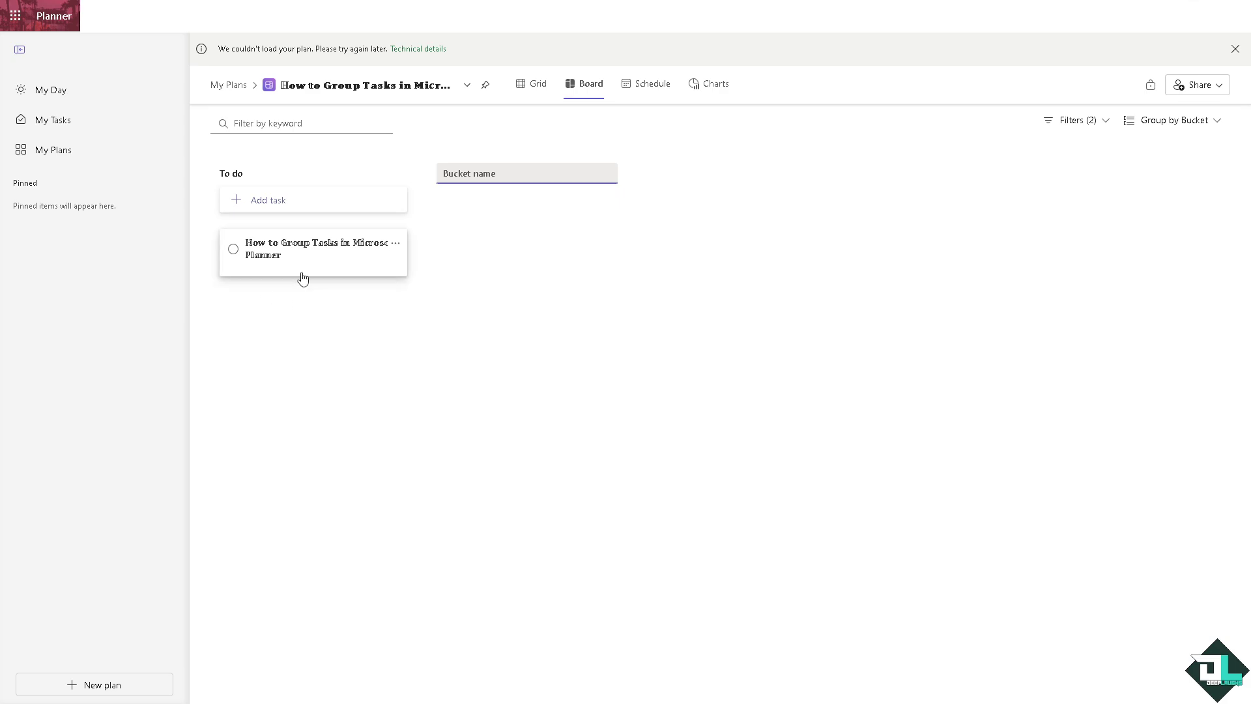
# Start a second task and enter the name 'Deep Laughs'
pyautogui.click(282, 201)
pyautogui.write('dEEP')
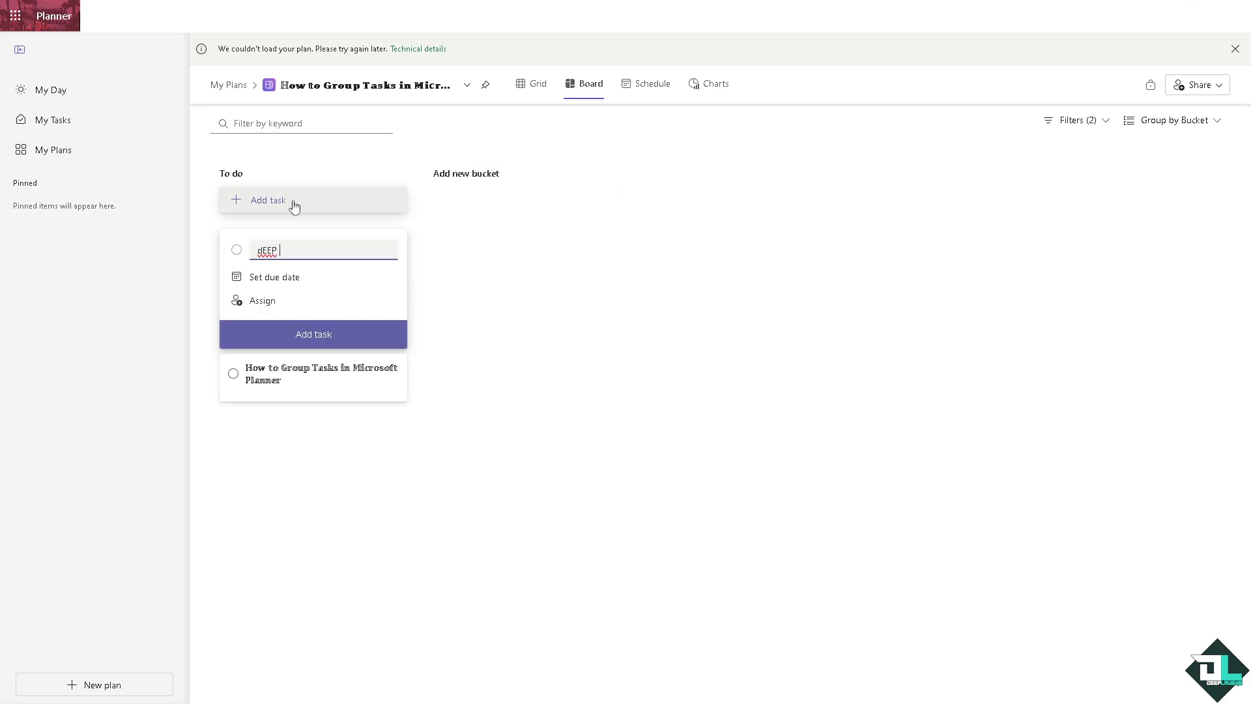
pyautogui.hotkey('ctrl', 'a')
pyautogui.write('D')
pyautogui.click(644, 284)
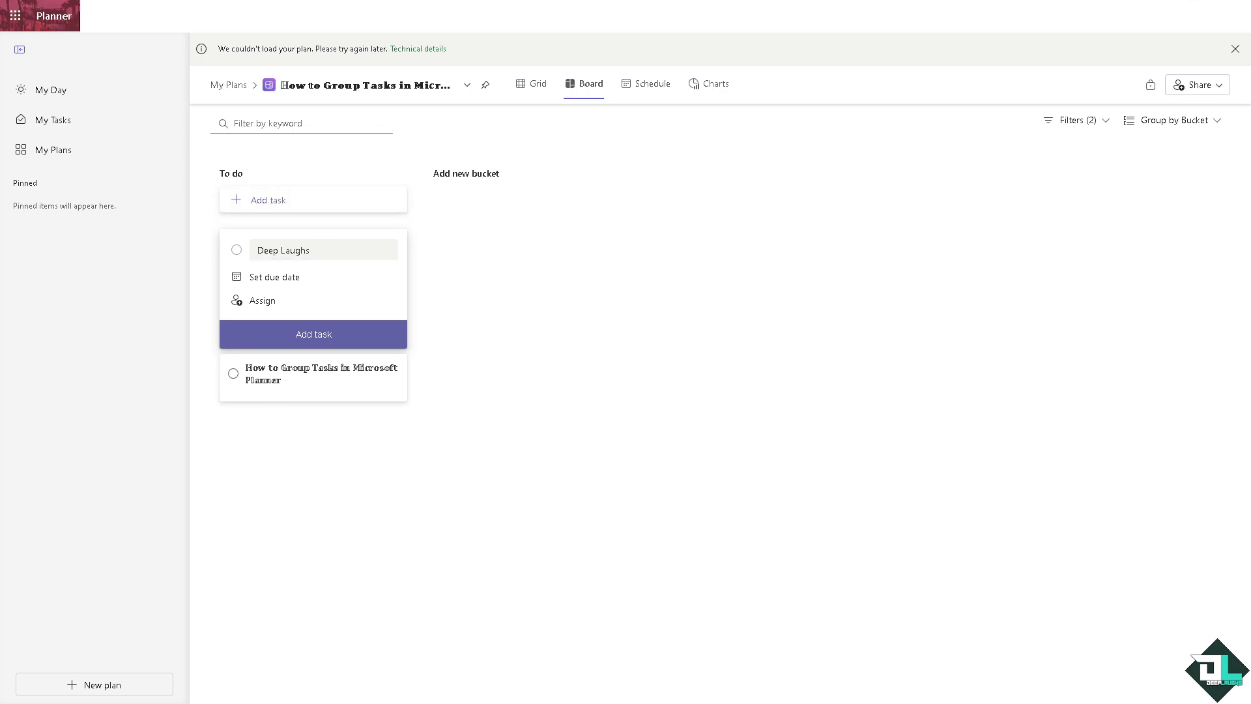
# Show the plan in Grid view sorted by due date ascending
pyautogui.click(543, 92)
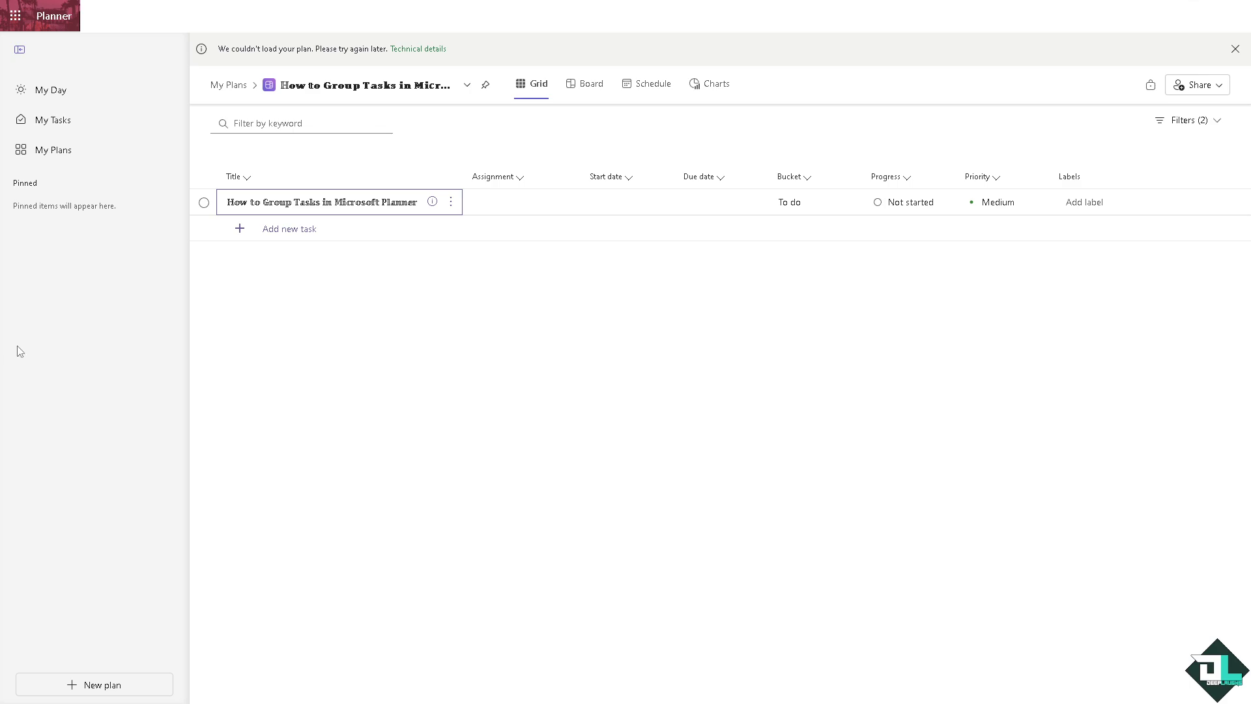
pyautogui.click(727, 180)
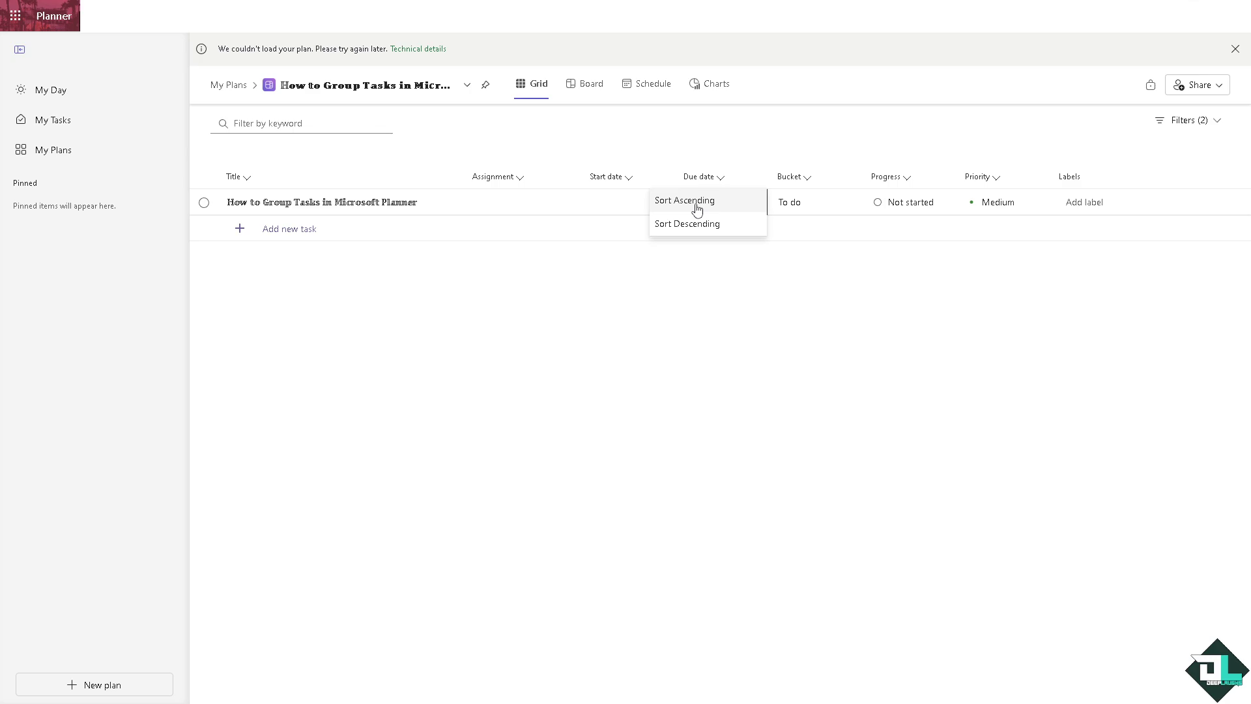
pyautogui.click(697, 207)
pyautogui.click(729, 183)
pyautogui.click(715, 228)
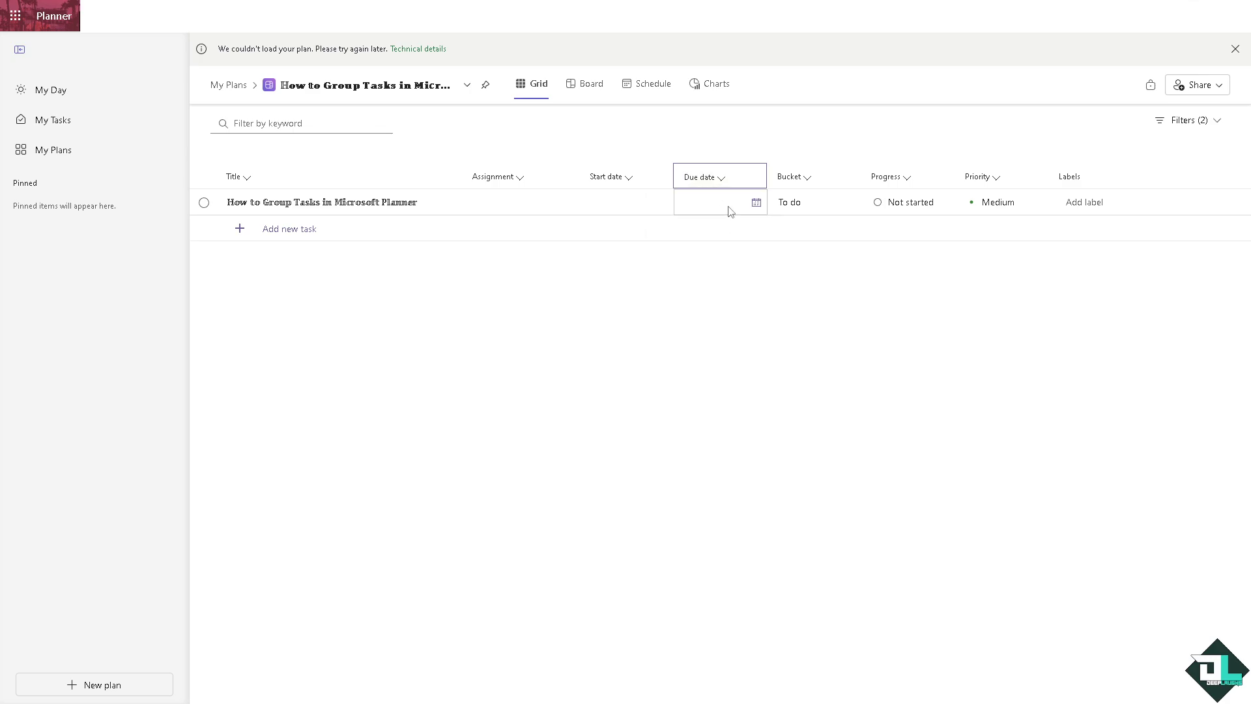
# Give the task a due date of 11/15/2024 and bring up its options menu
pyautogui.click(755, 203)
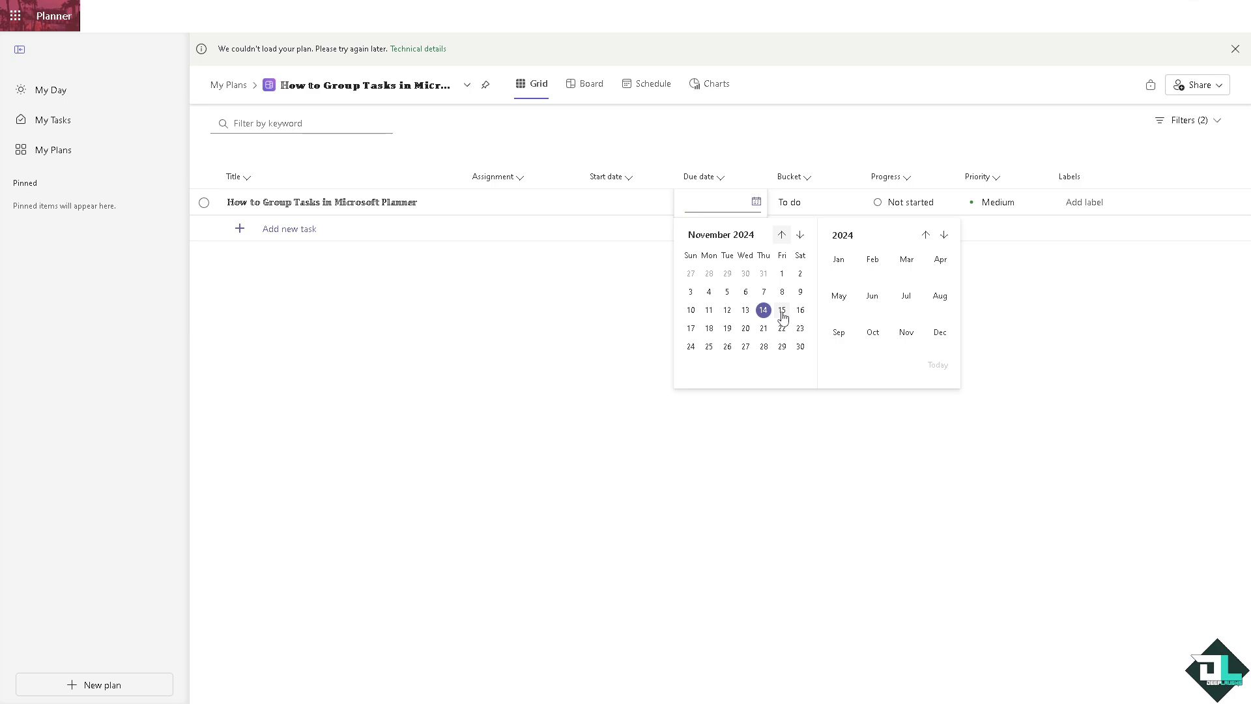
pyautogui.click(783, 311)
pyautogui.click(346, 206)
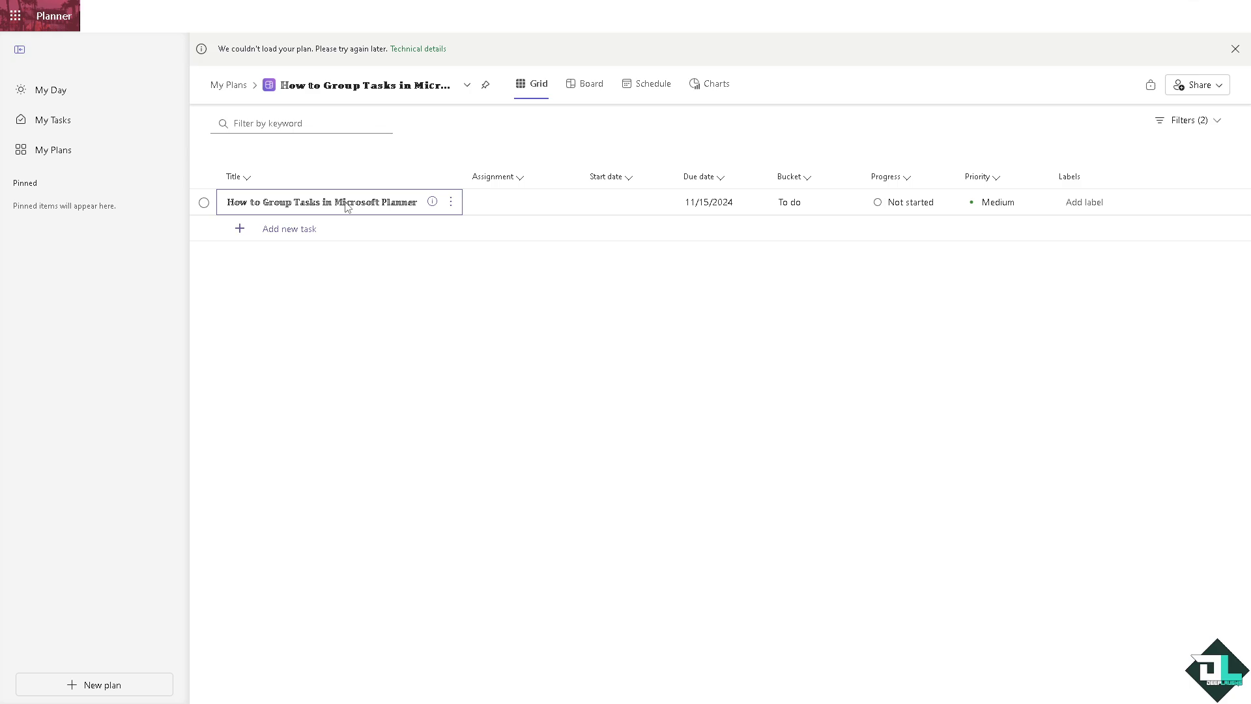
pyautogui.click(450, 201)
# Set the first task to In progress and Urgent priority, pasting its title into the notes
pyautogui.click(481, 223)
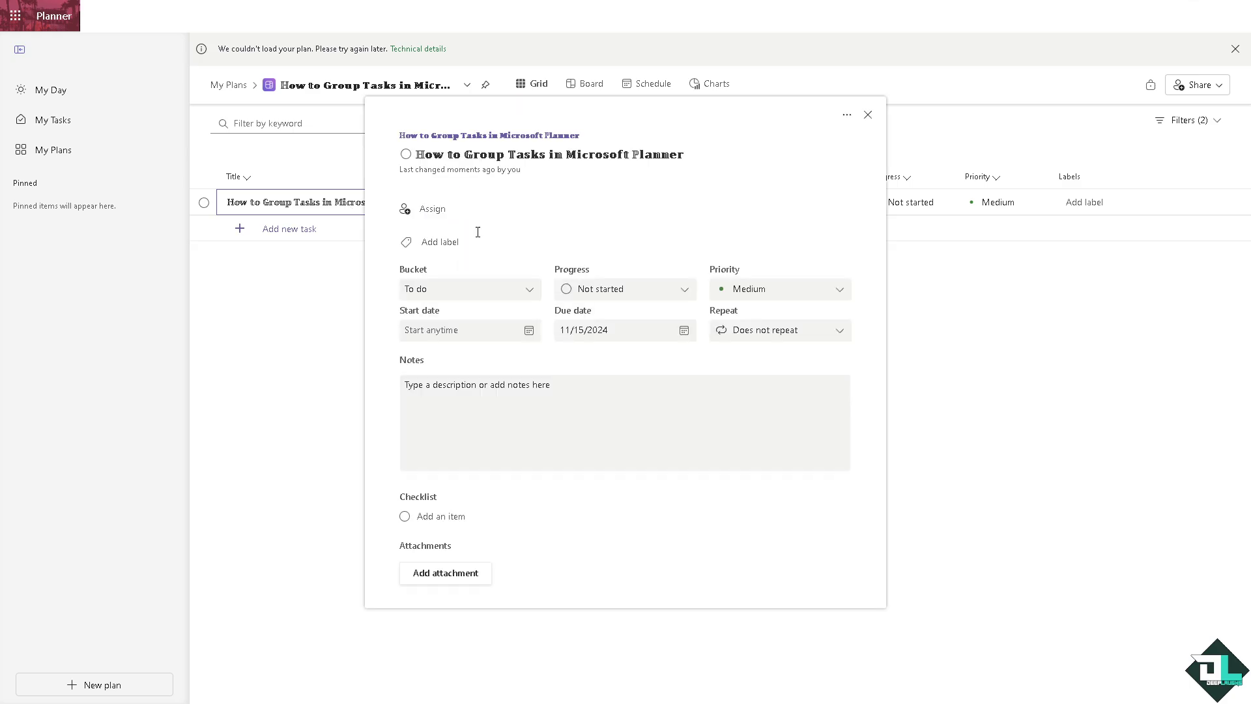
pyautogui.click(655, 293)
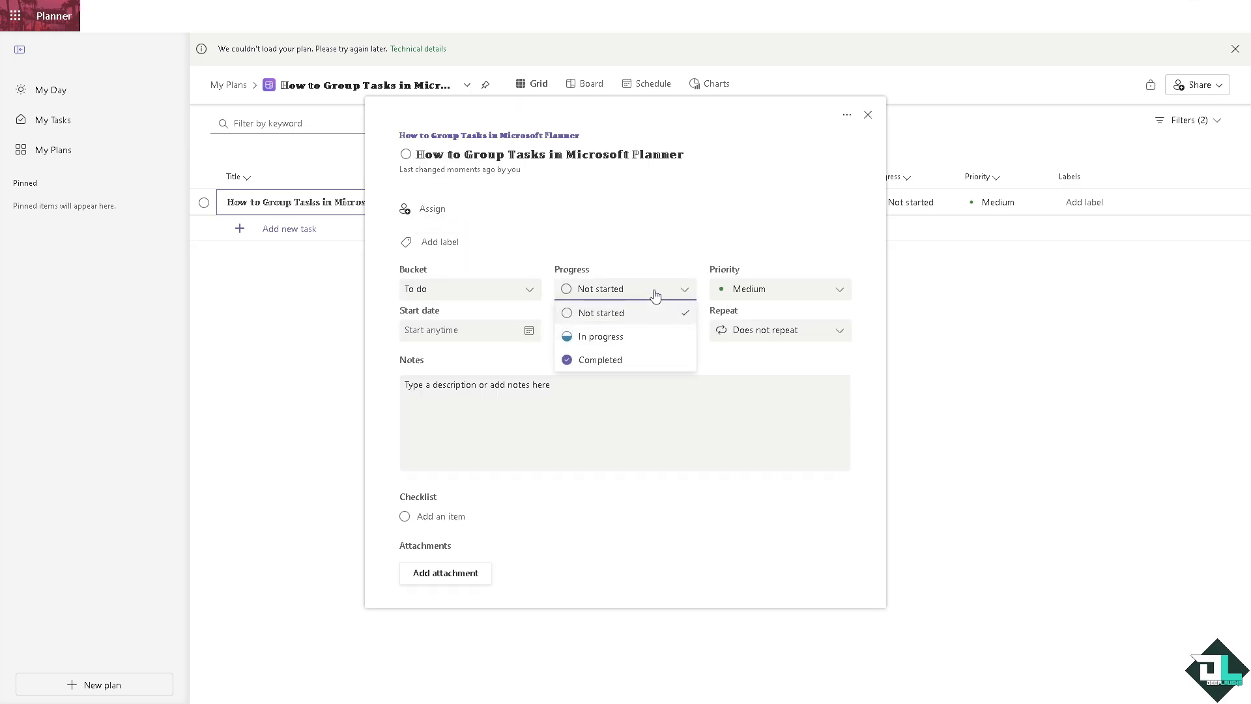
pyautogui.click(632, 344)
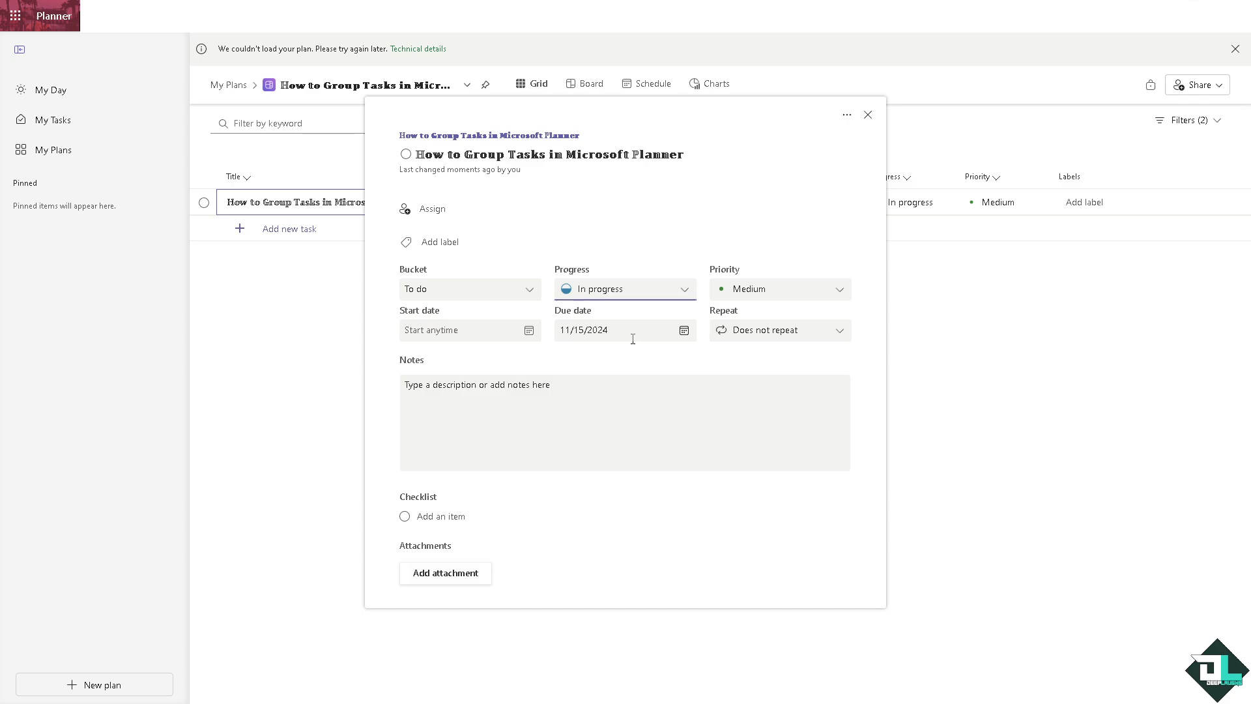
pyautogui.click(489, 399)
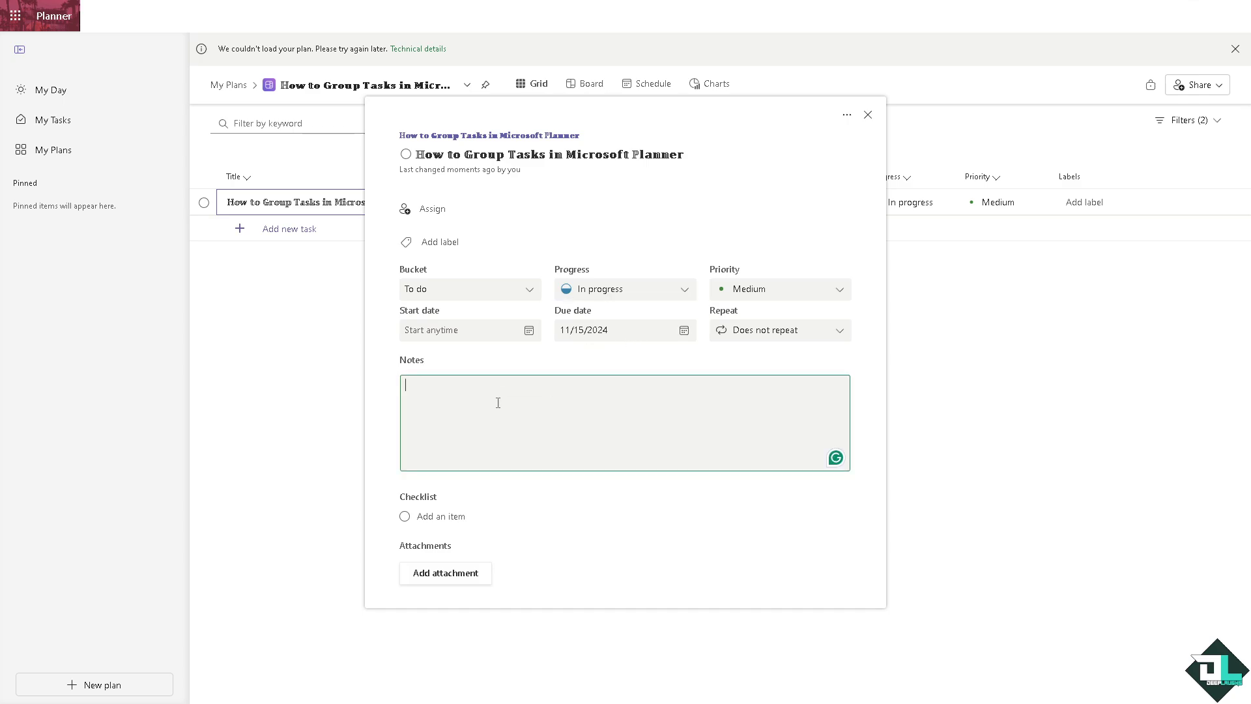
pyautogui.write('How to Group Tasks in Microsoft Planner')
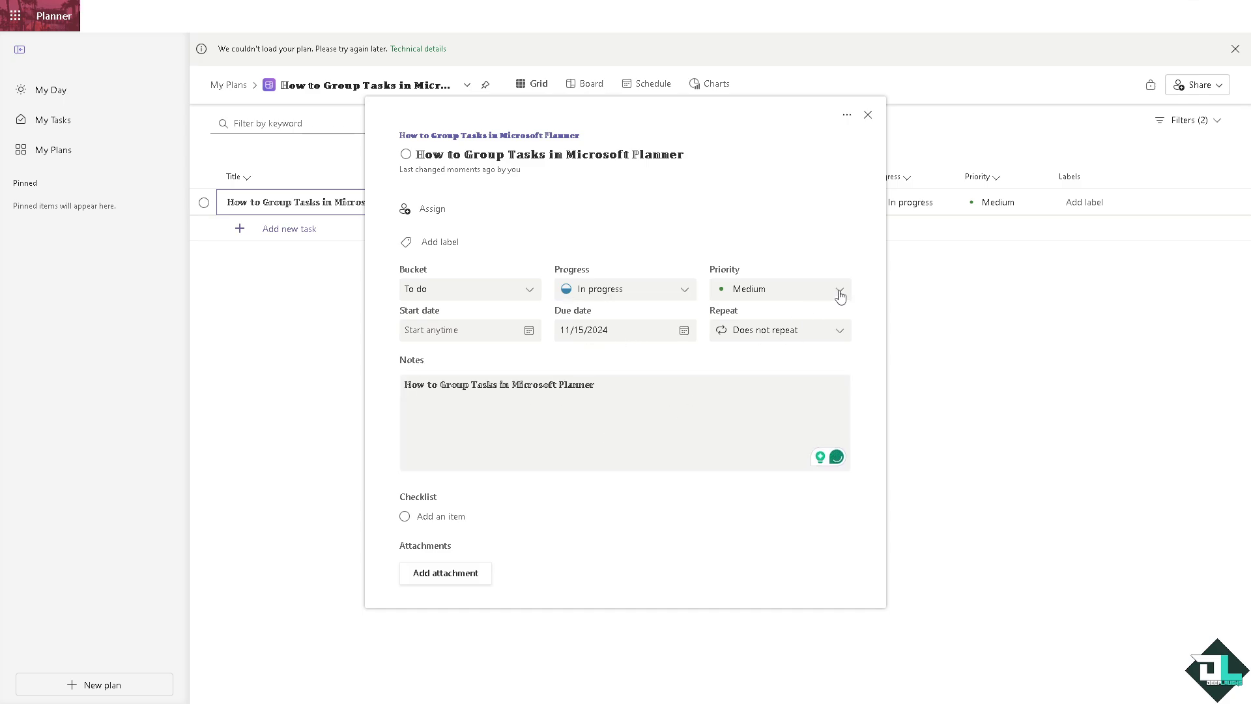
pyautogui.click(840, 292)
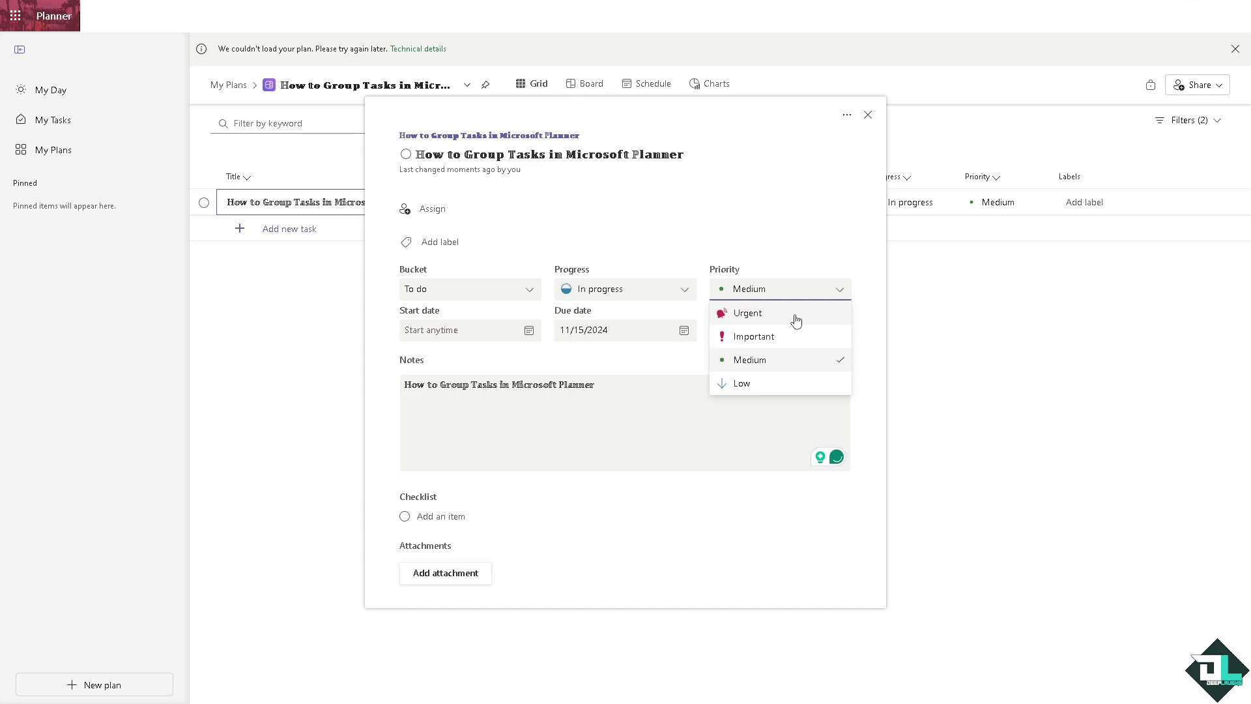
pyautogui.click(797, 314)
pyautogui.click(941, 307)
# Add a new task row titled 'TASK 2' in the grid
pyautogui.click(300, 231)
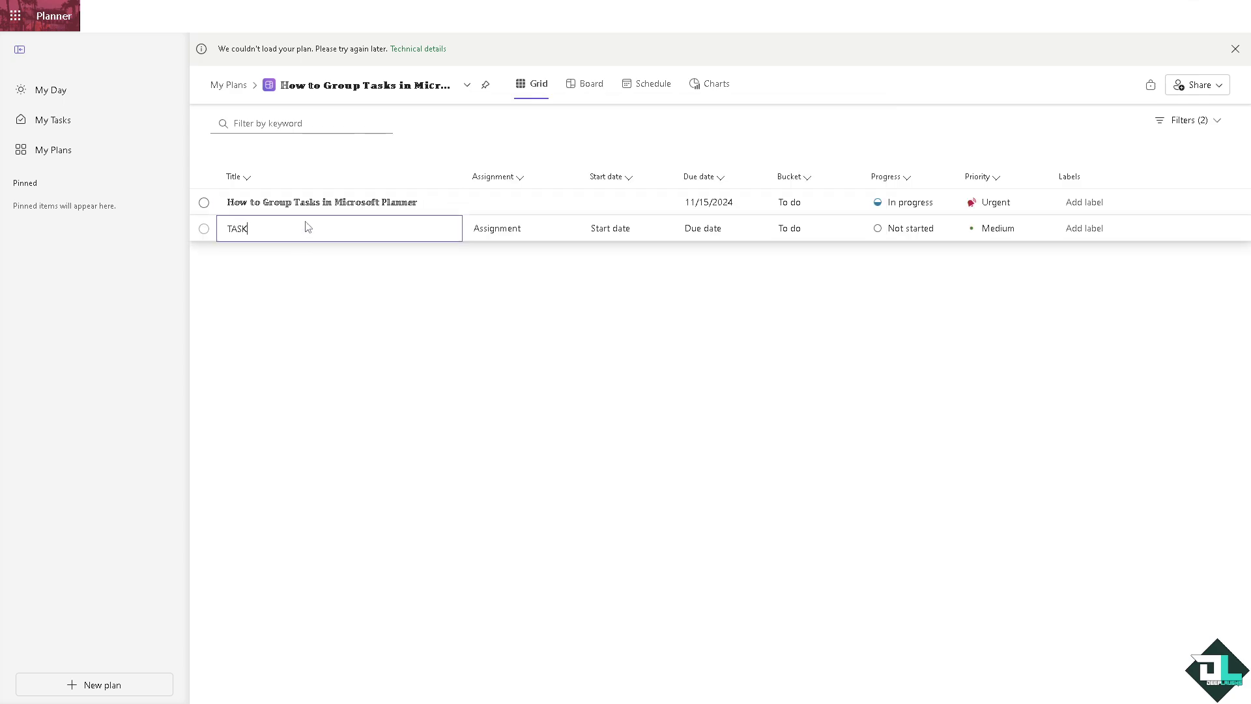
pyautogui.write('TASK 2')
pyautogui.press('Return')
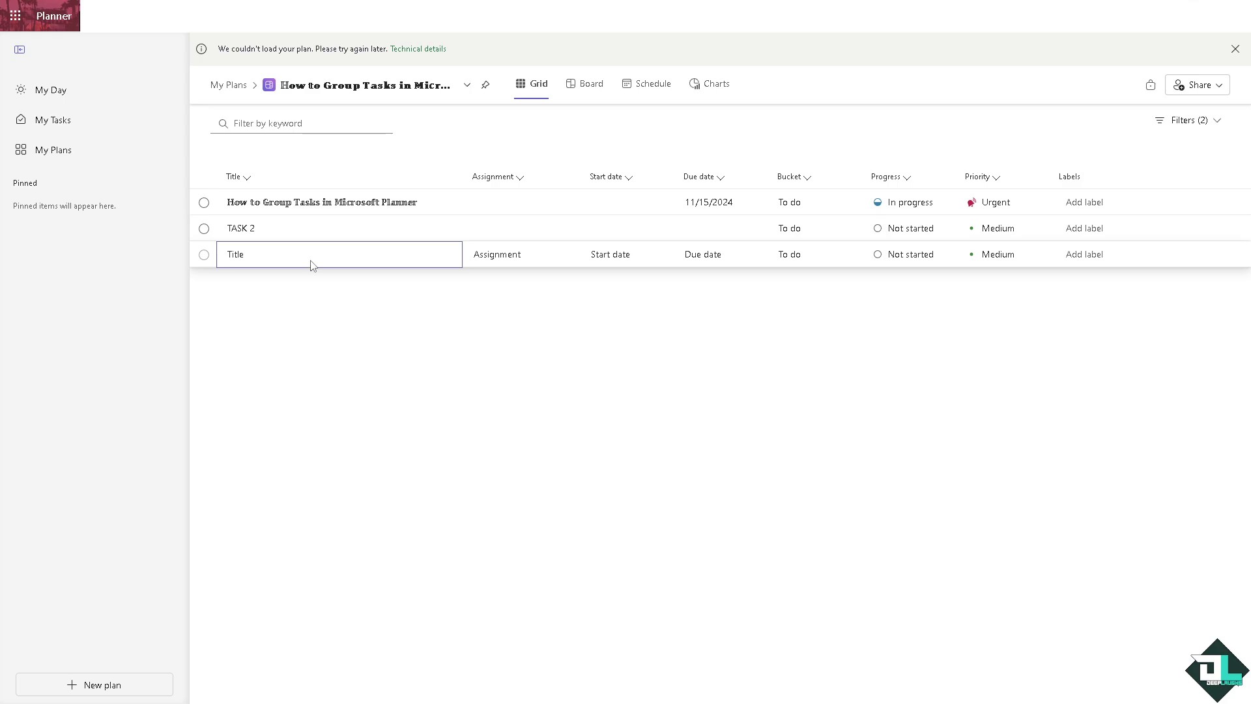
# Set TASK 2's priority to Important and begin a third task titled 'TASk 3'
pyautogui.click(321, 228)
pyautogui.click(450, 227)
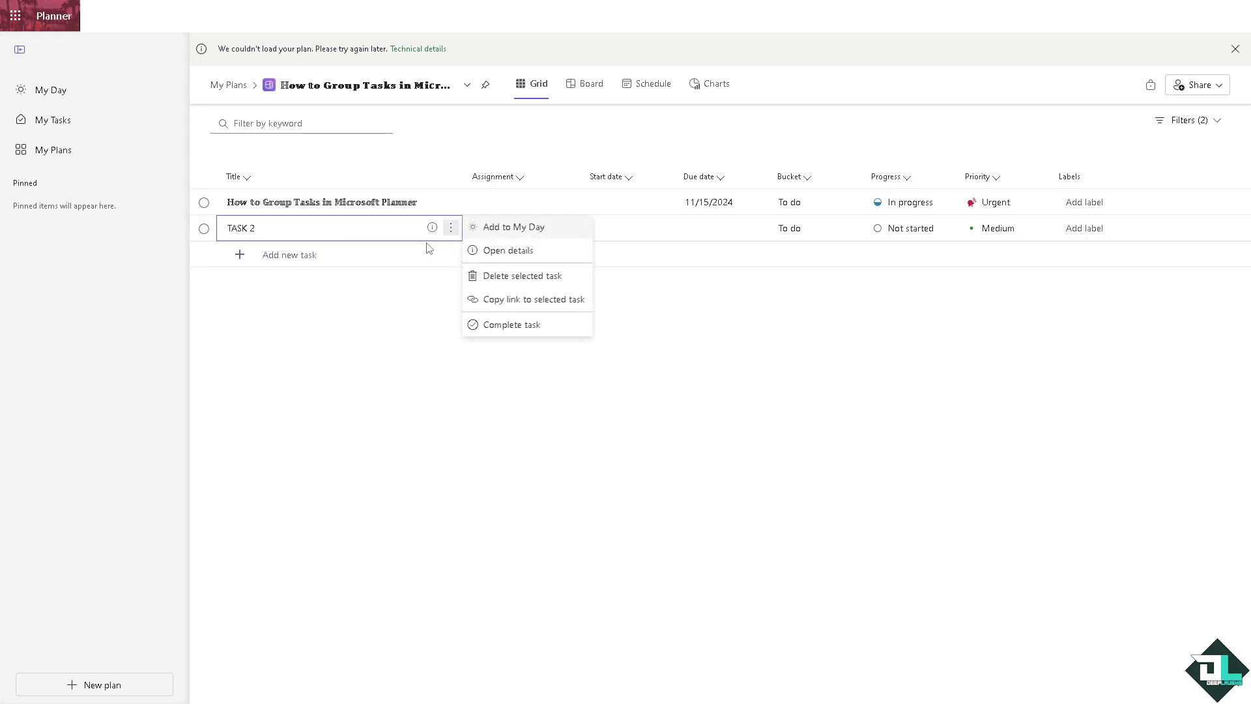
pyautogui.click(492, 251)
pyautogui.click(827, 282)
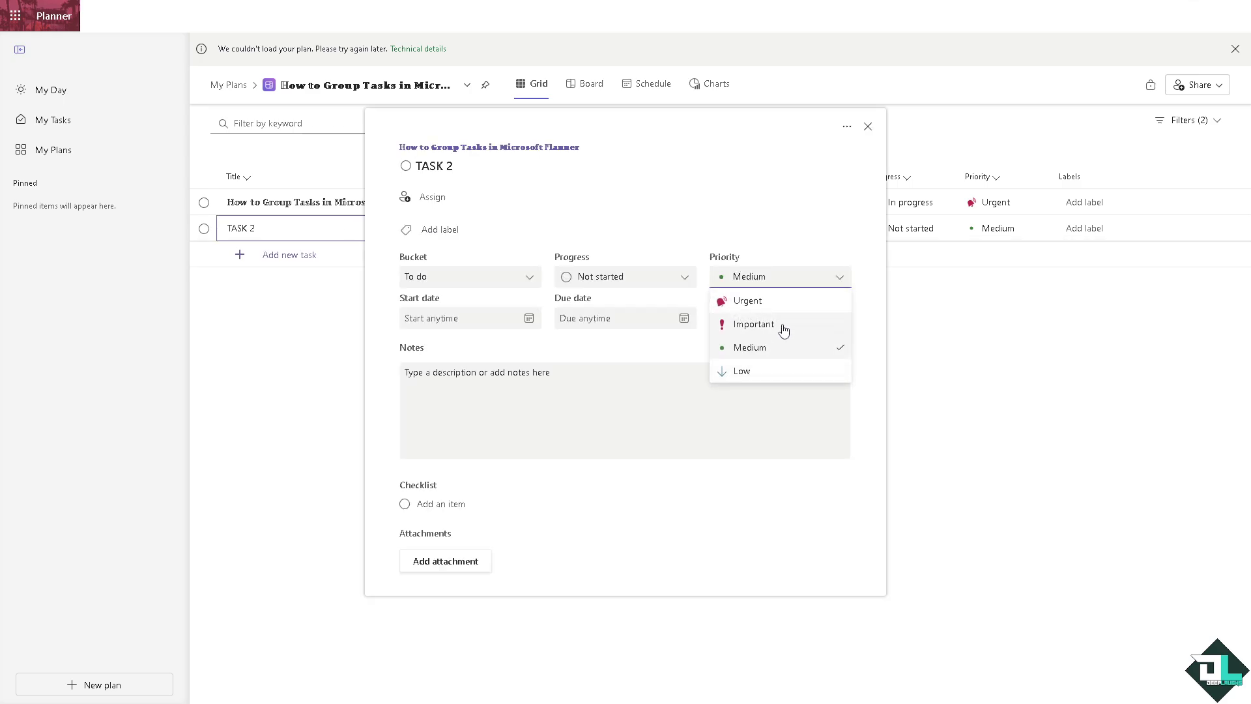
pyautogui.click(782, 326)
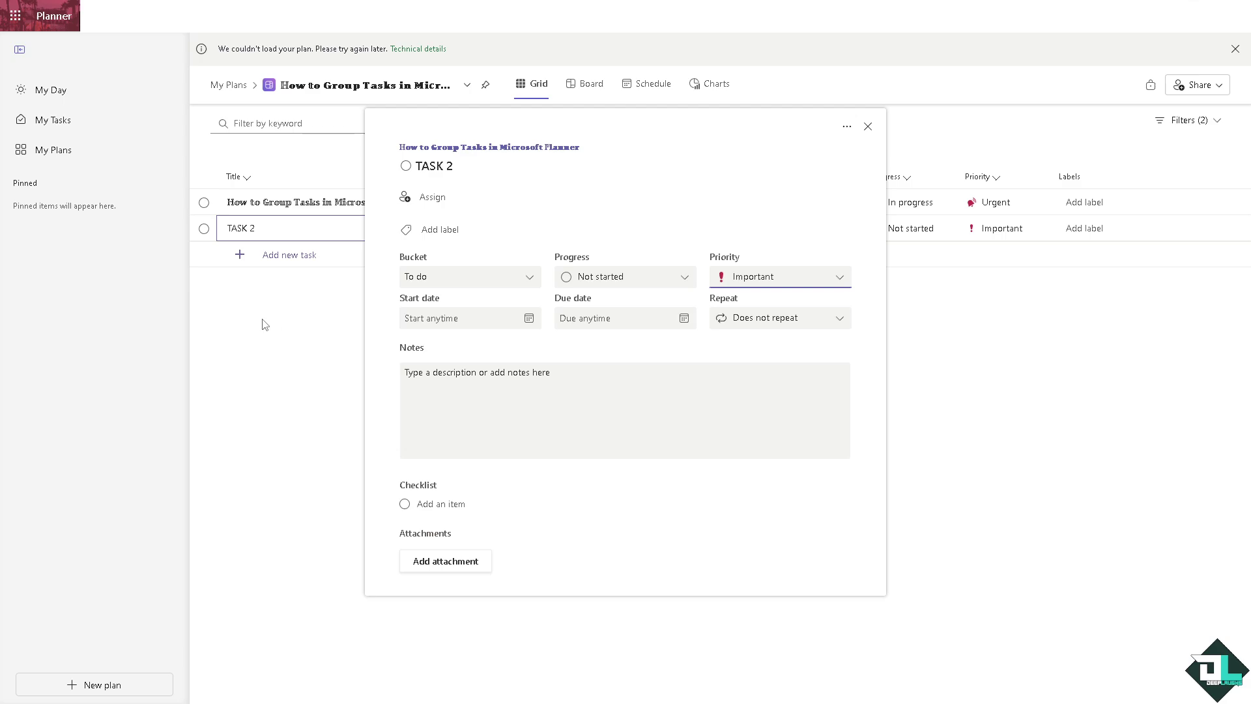
pyautogui.click(302, 256)
pyautogui.click(304, 255)
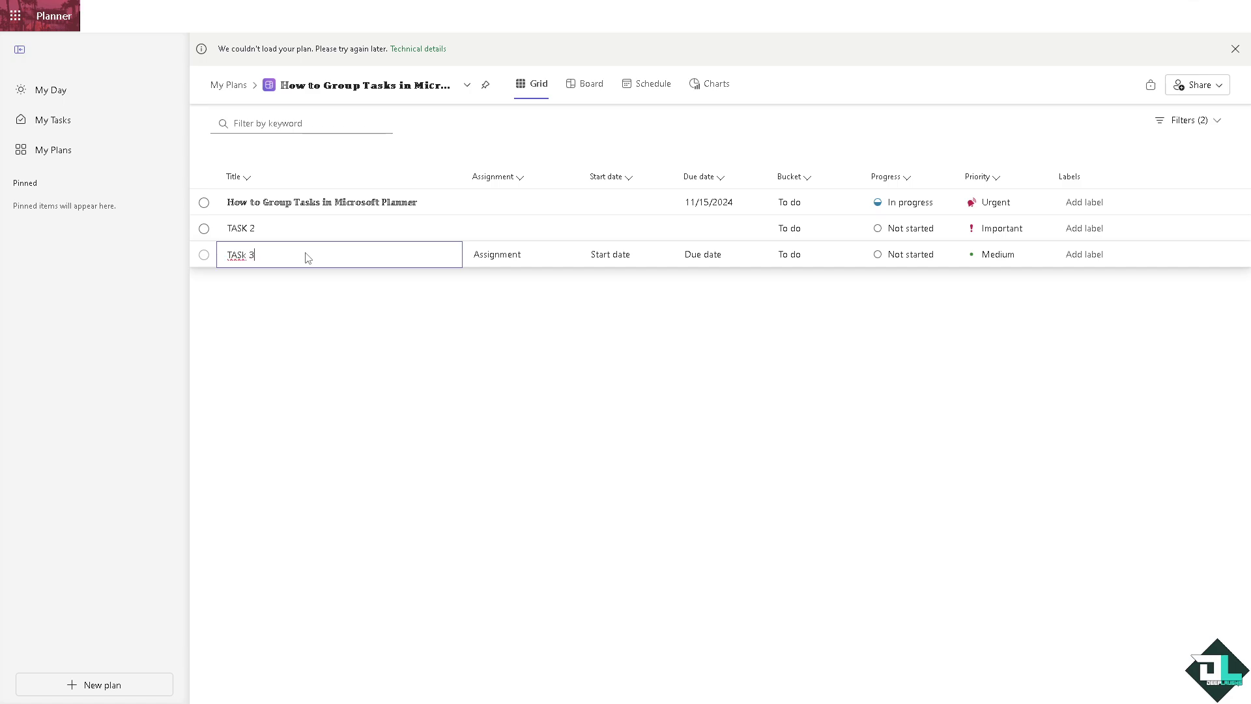
# Commit TASk 3 and set its priority to Low
pyautogui.press('Return')
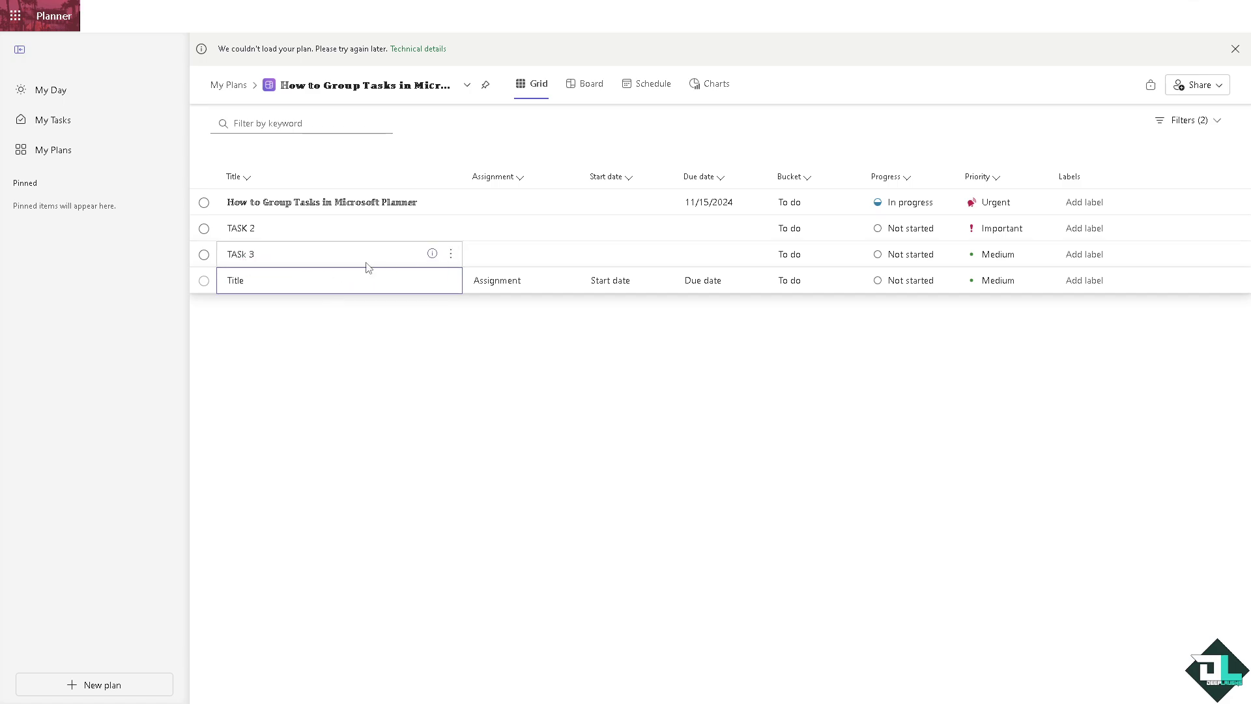
pyautogui.press('Escape')
pyautogui.click(450, 254)
pyautogui.click(499, 275)
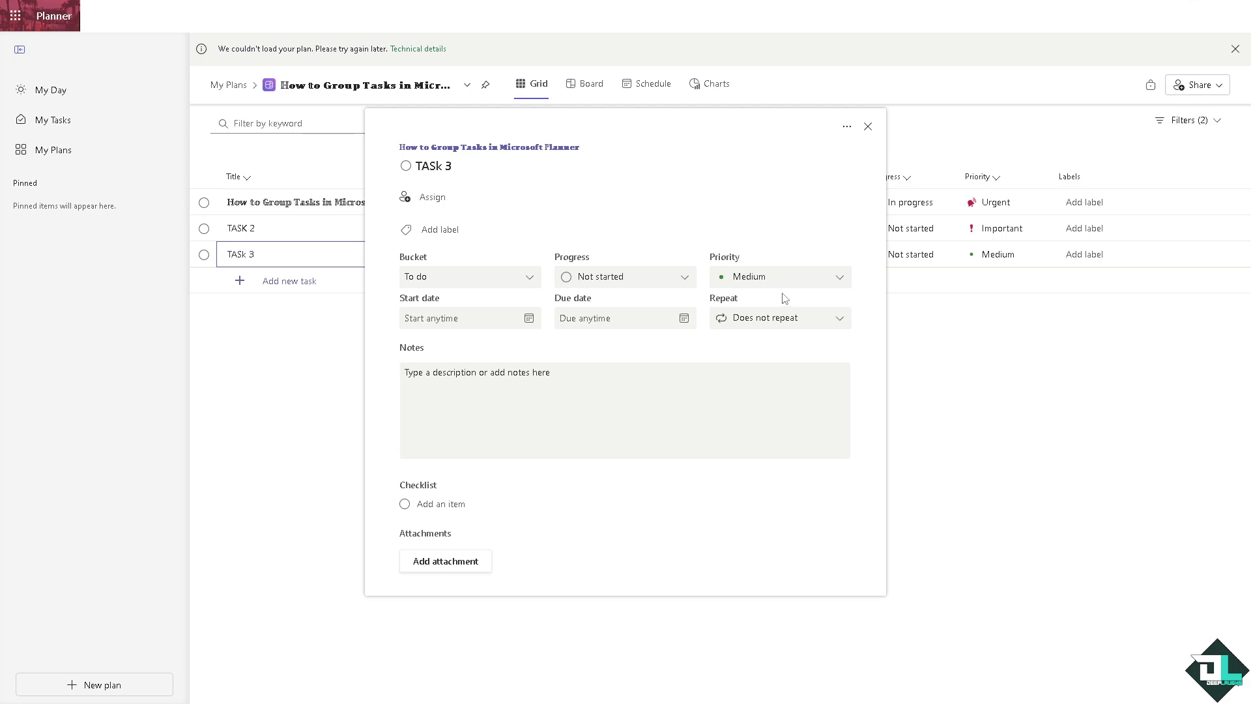
pyautogui.click(803, 287)
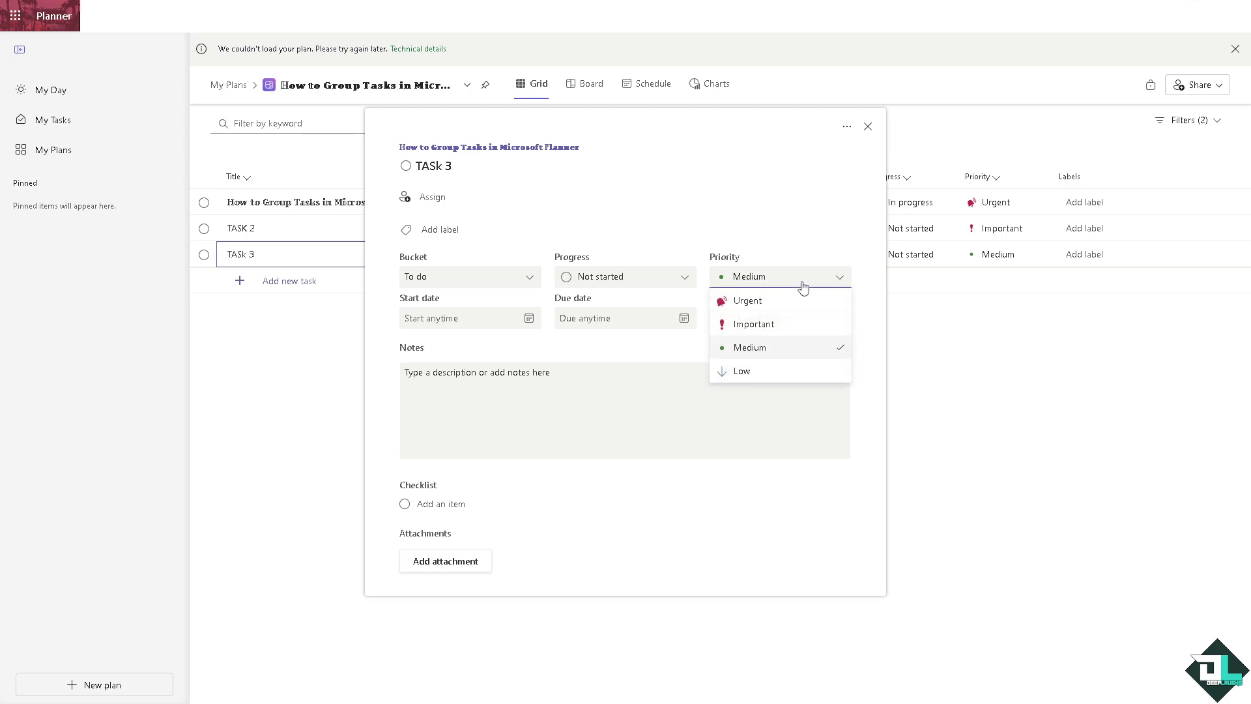
pyautogui.click(775, 373)
pyautogui.click(263, 401)
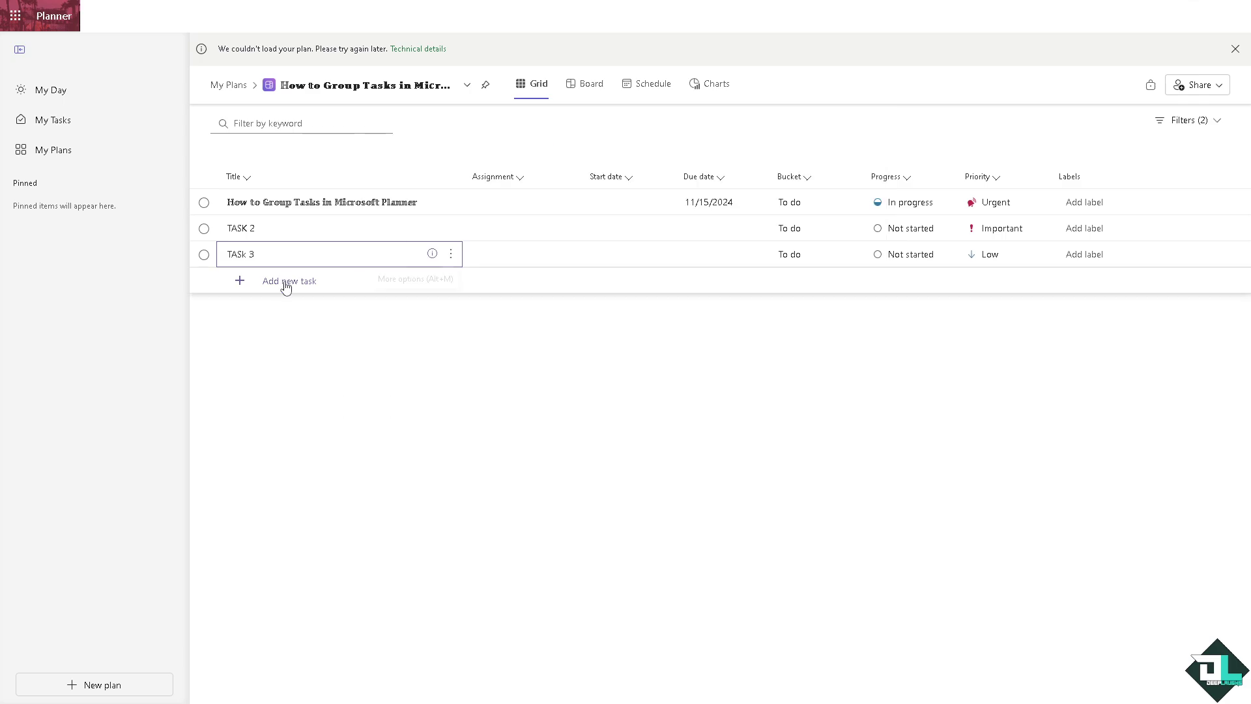
# Add a fourth task, TASK 4, and confirm its priority stays Medium
pyautogui.click(287, 282)
pyautogui.click(318, 286)
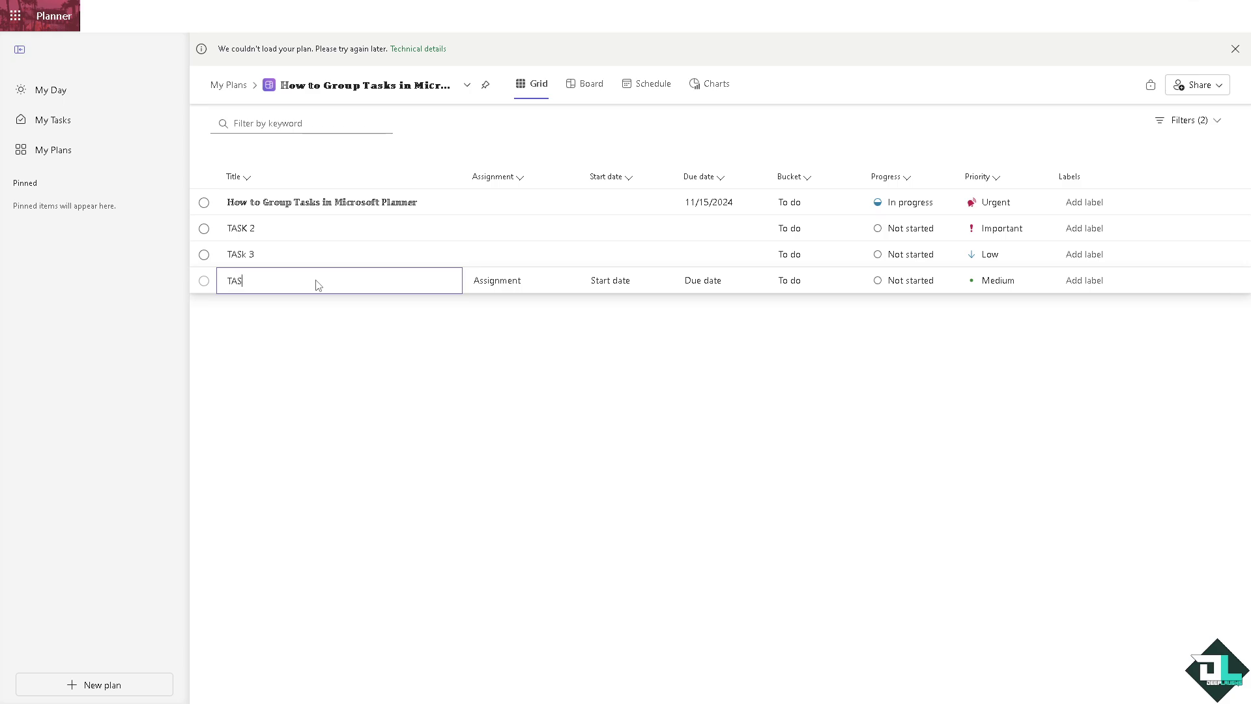
pyautogui.press('Return')
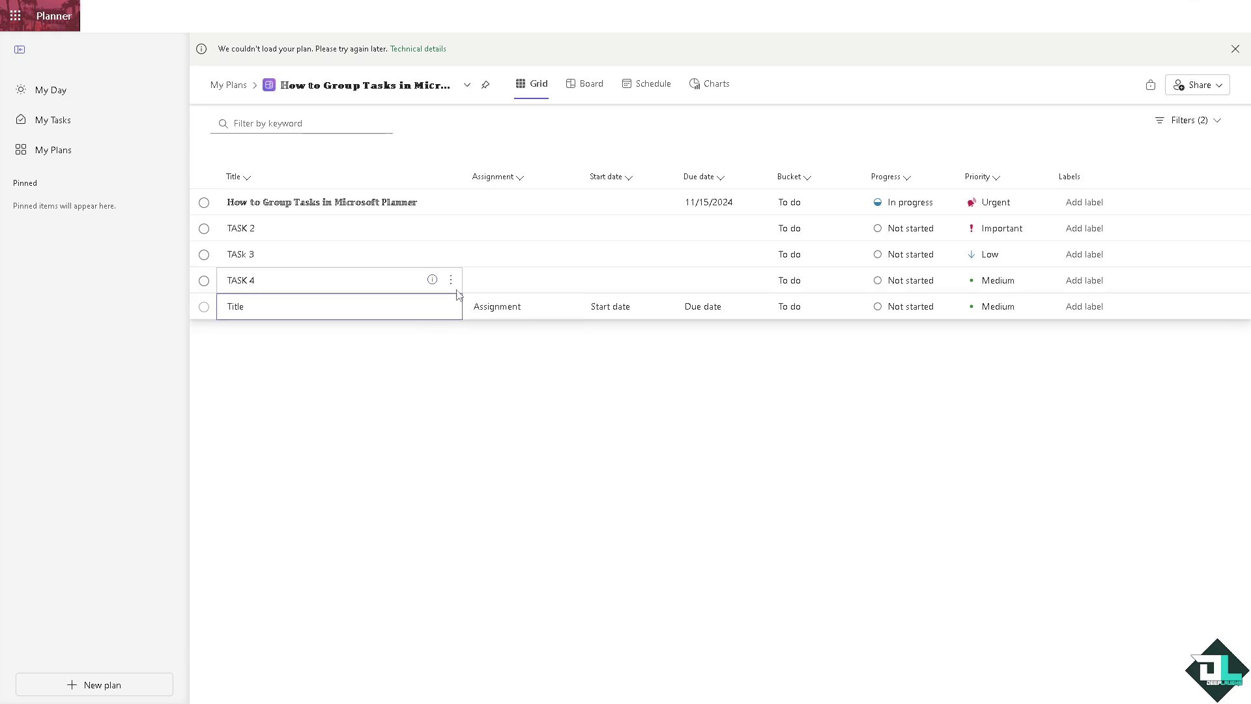
pyautogui.click(456, 281)
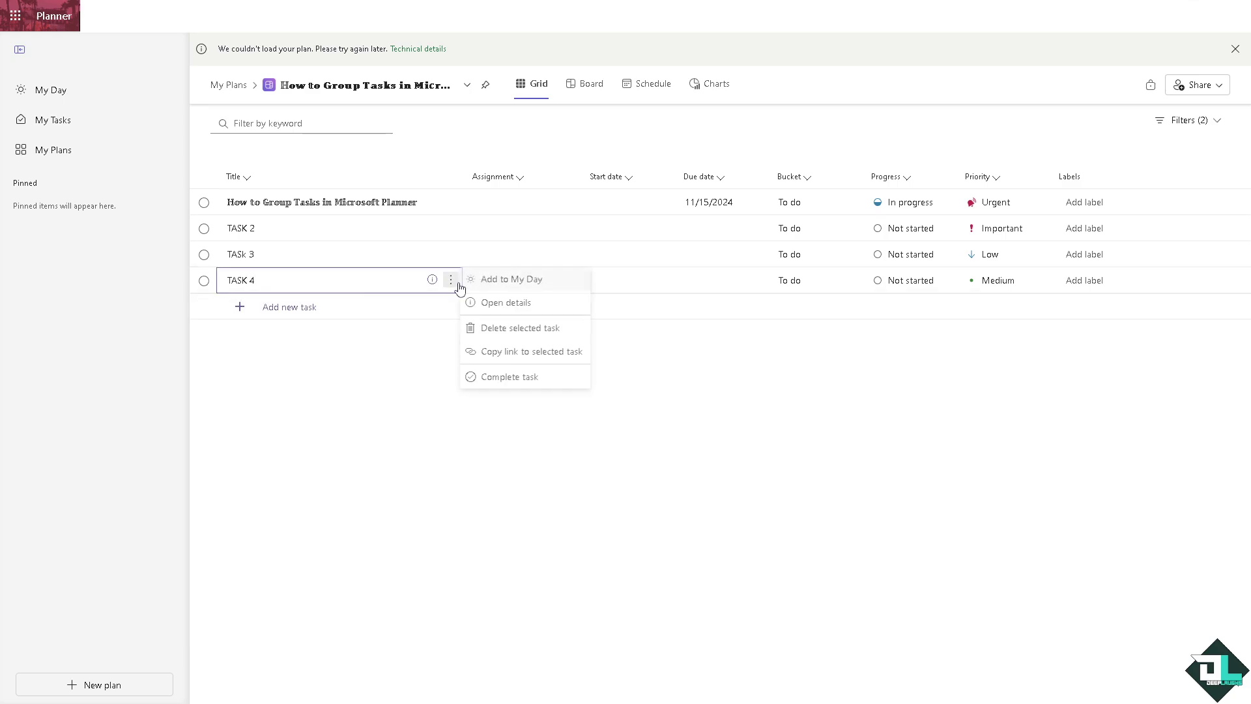
pyautogui.click(519, 303)
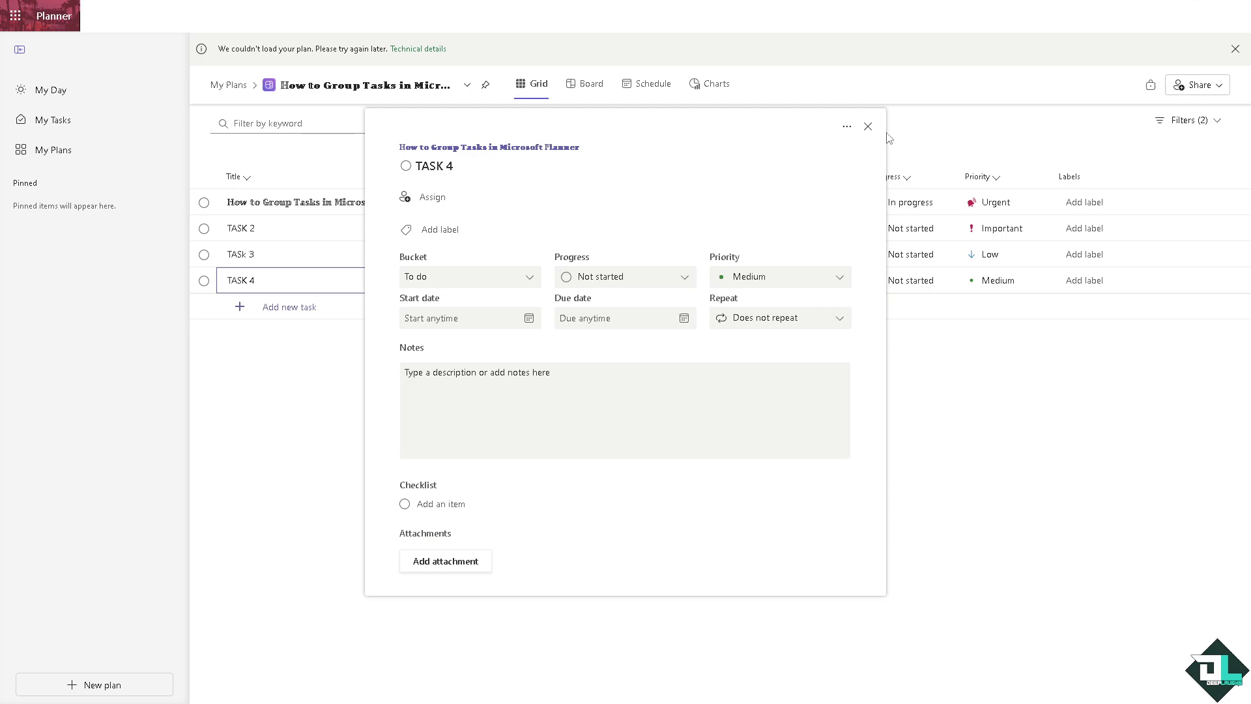
pyautogui.click(868, 126)
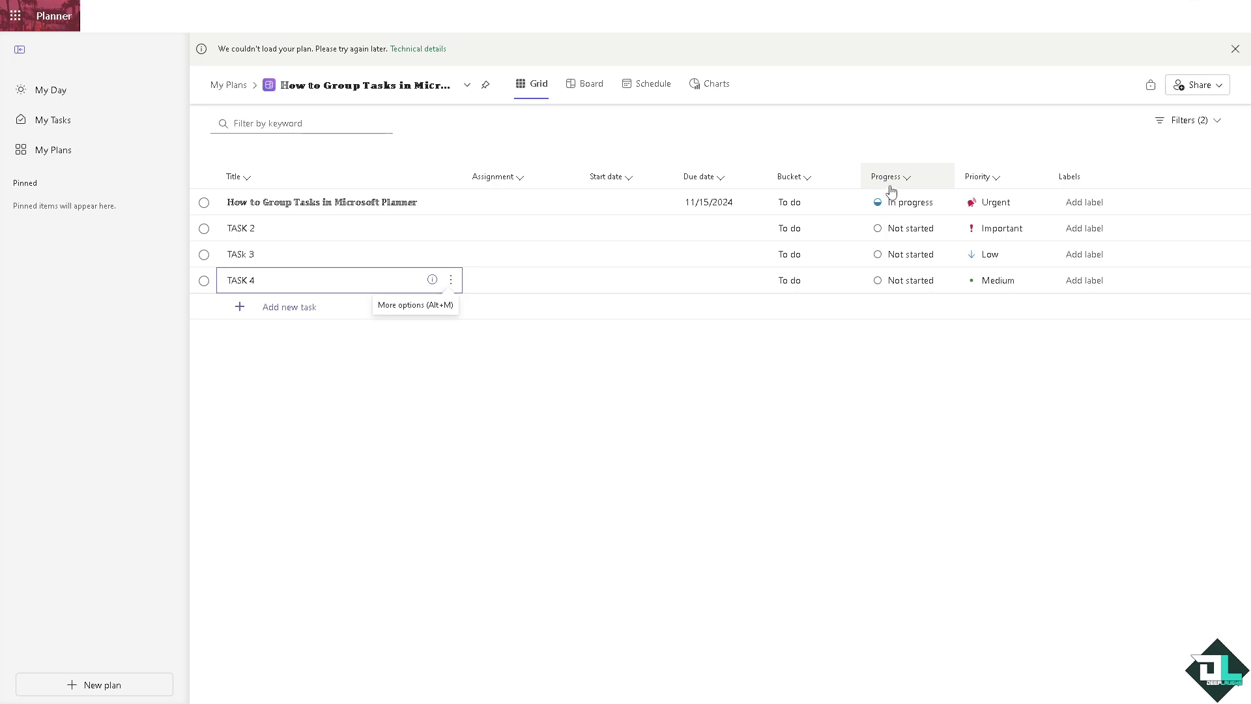
# Set Progress to Completed for TASK 2 and In progress for TASk 3, then sort Start date descending
pyautogui.click(940, 229)
pyautogui.click(908, 307)
pyautogui.click(940, 255)
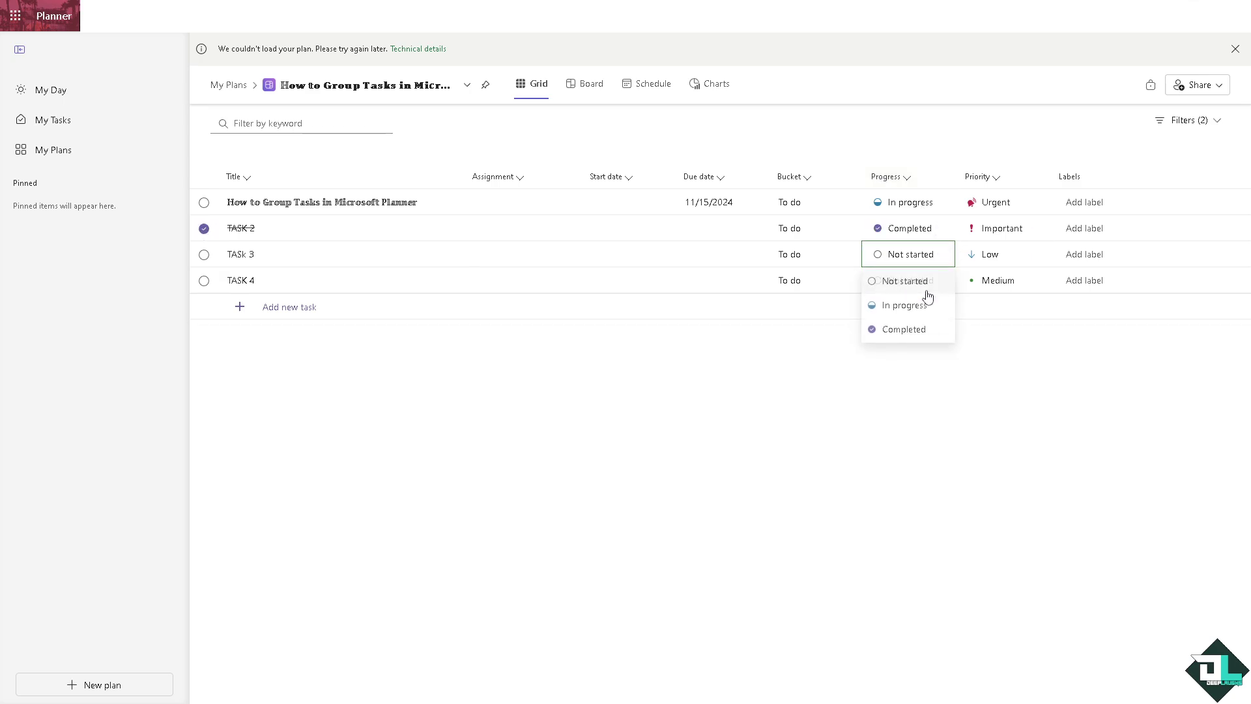
pyautogui.click(909, 314)
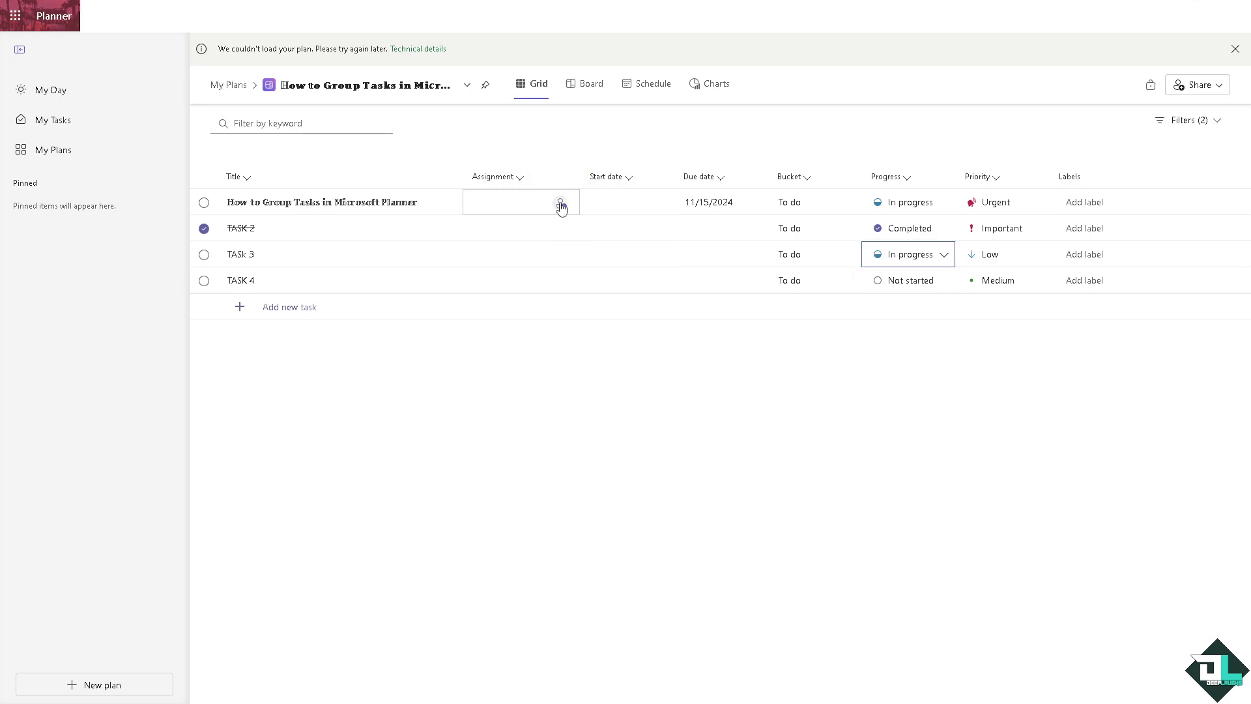
pyautogui.click(628, 178)
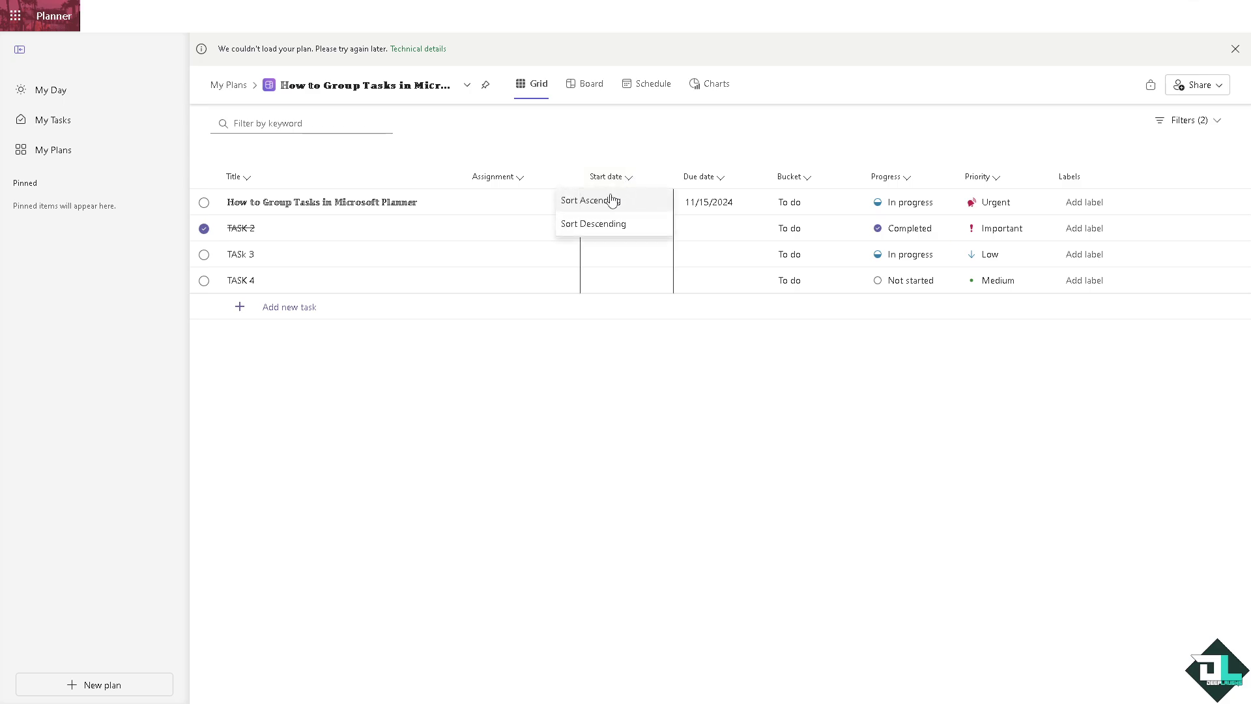
pyautogui.click(605, 224)
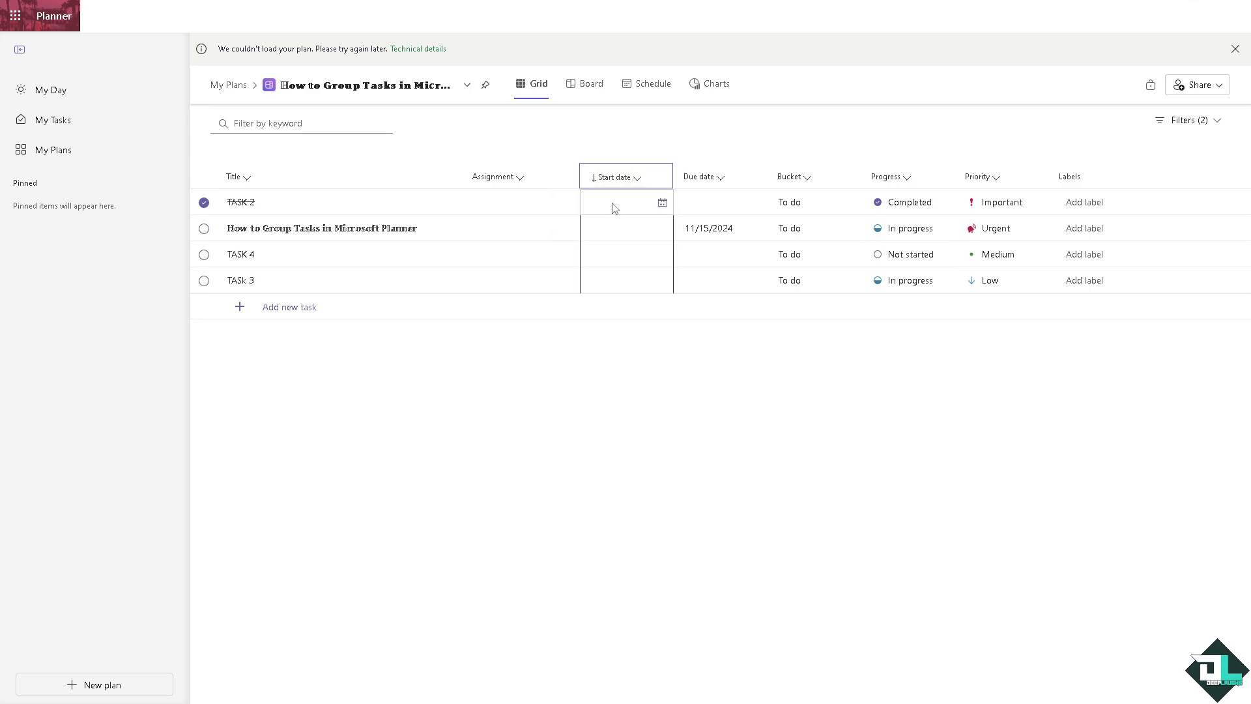
# Label TASK 2 Red and the How to Group Tasks task Purple
pyautogui.click(1090, 209)
pyautogui.click(1082, 257)
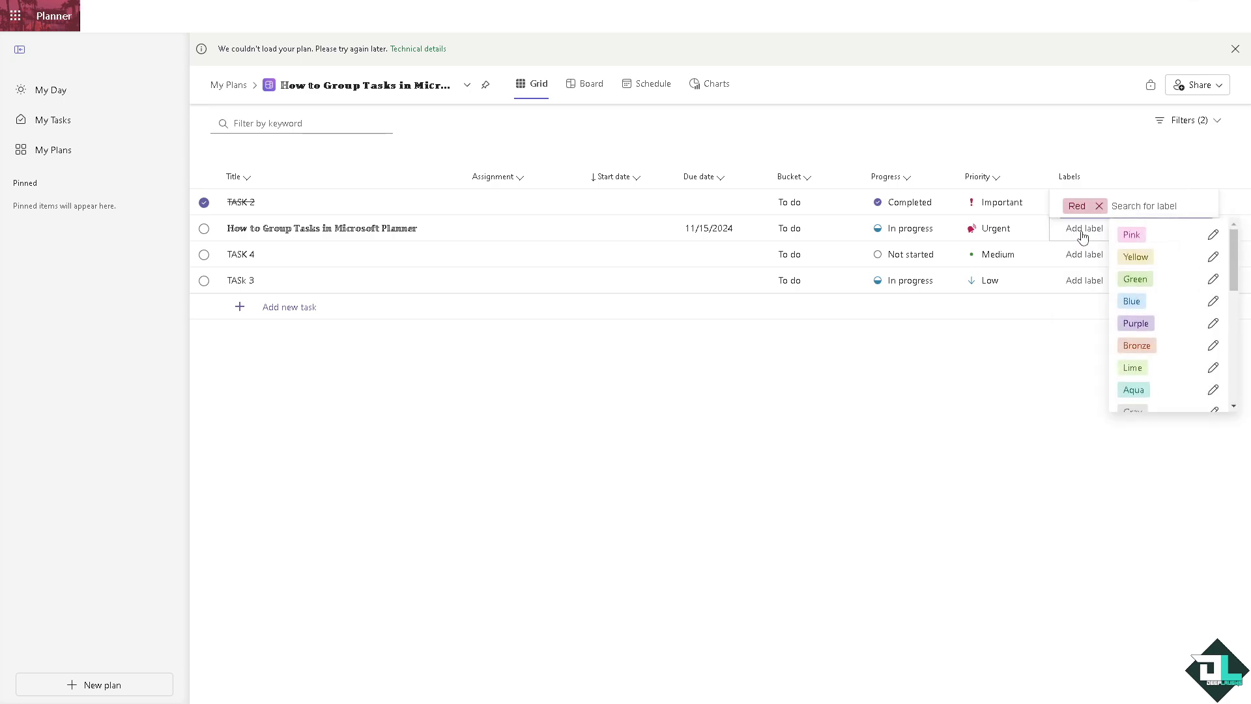
pyautogui.click(1083, 236)
pyautogui.click(1083, 230)
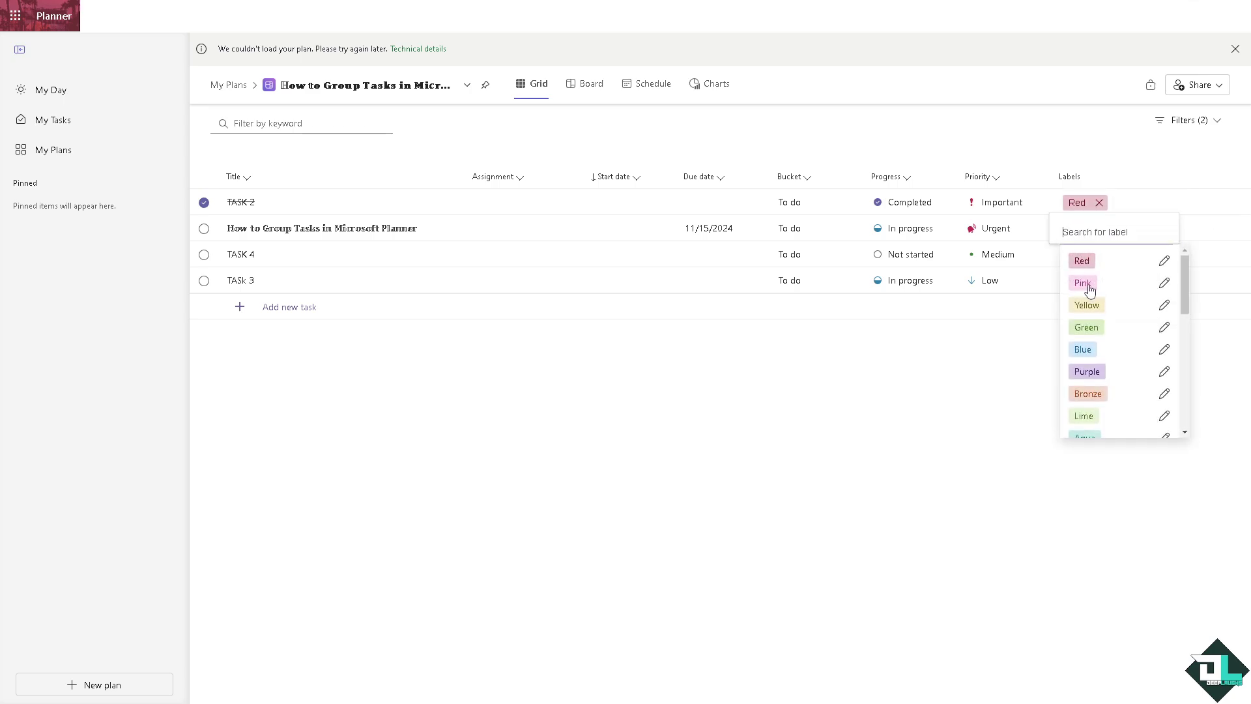
pyautogui.click(1087, 371)
pyautogui.click(1077, 262)
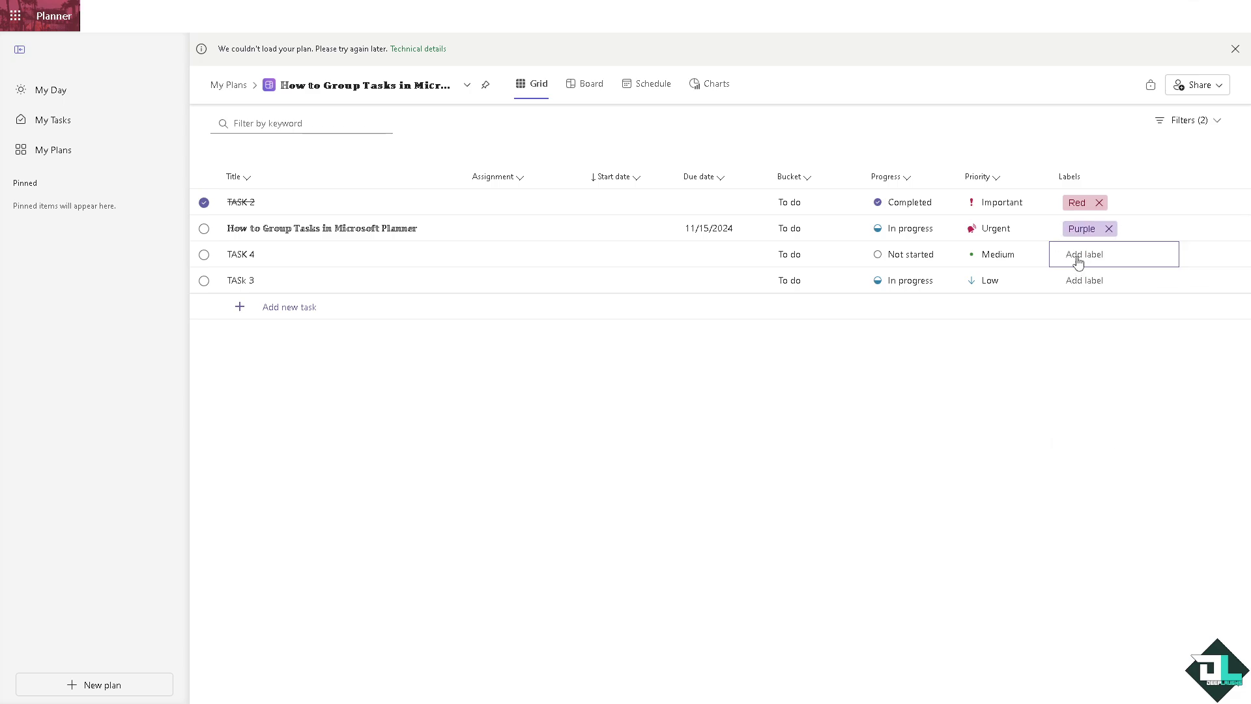
# Label TASK 4 Light green and TASk 3 Teal
pyautogui.click(1097, 259)
pyautogui.scroll(-3, 1121, 391)
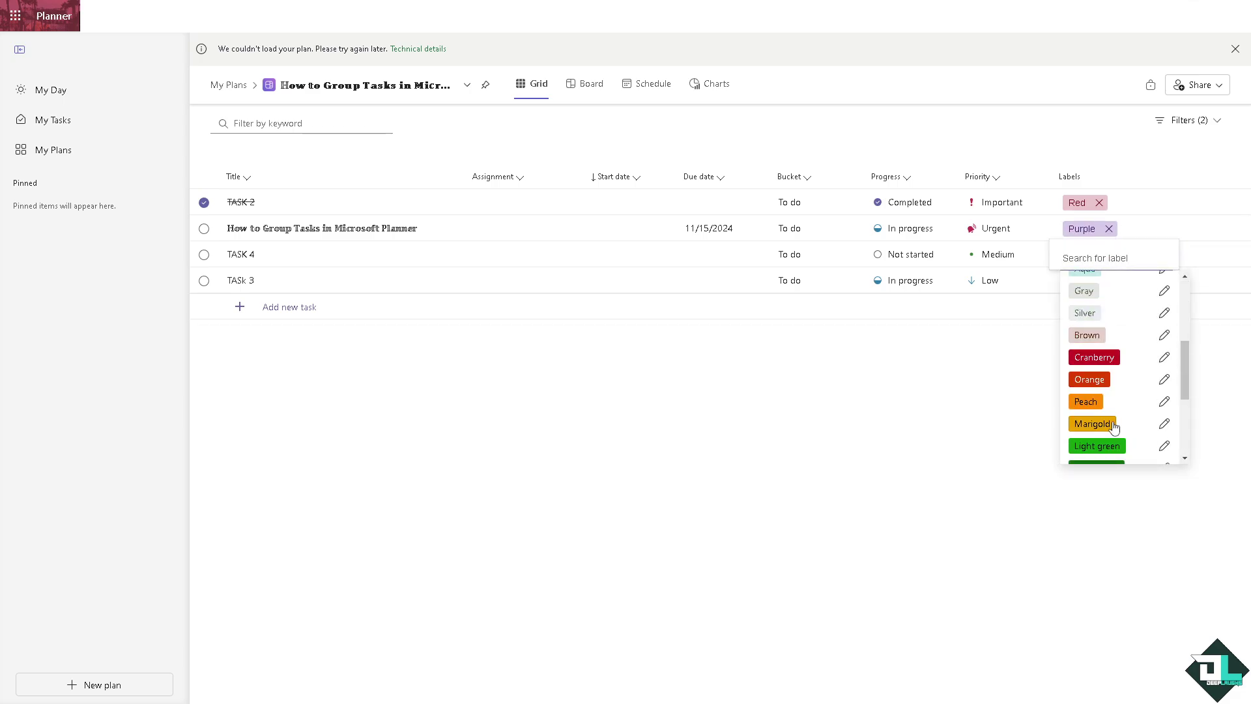
pyautogui.click(1099, 445)
pyautogui.click(1082, 291)
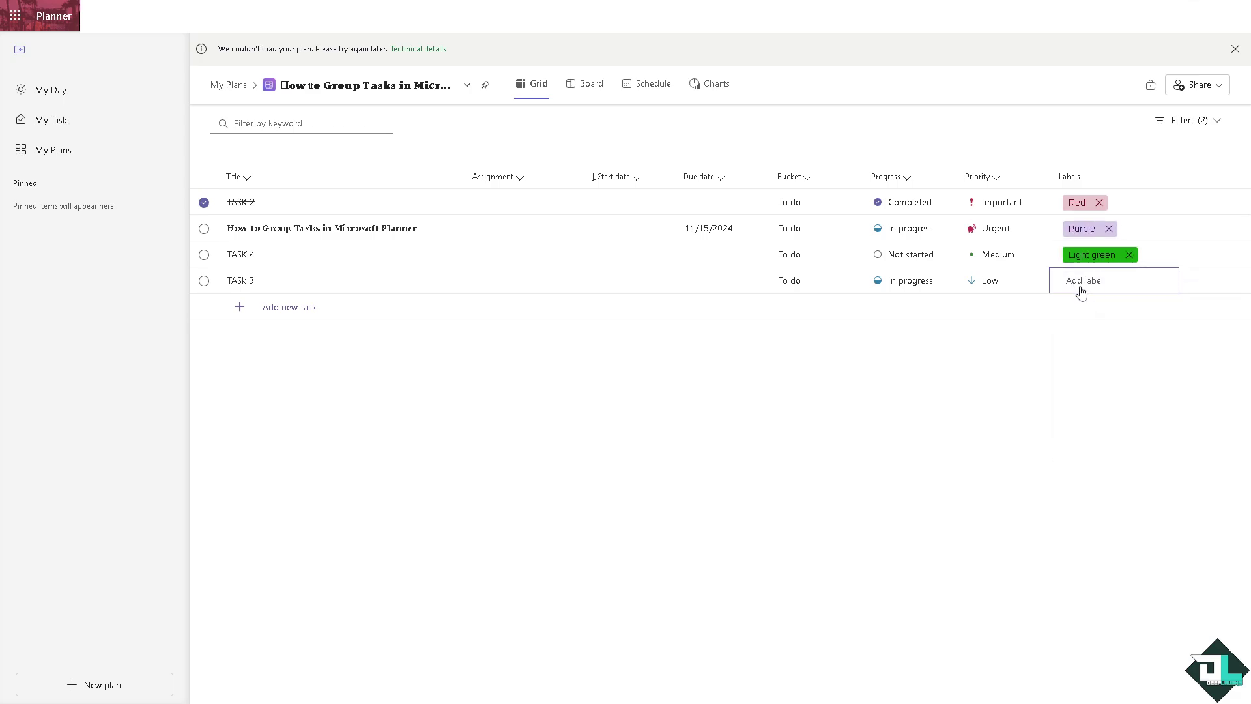
pyautogui.click(1082, 290)
pyautogui.scroll(-5, 1098, 417)
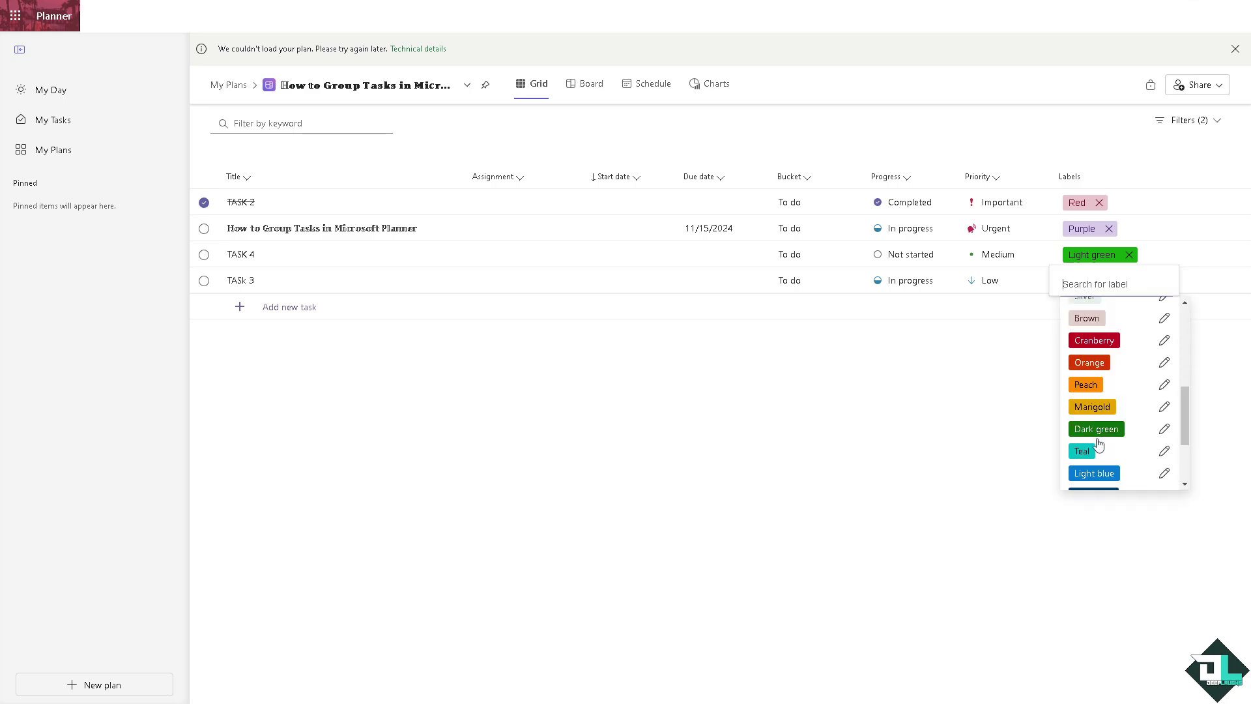
pyautogui.click(1082, 451)
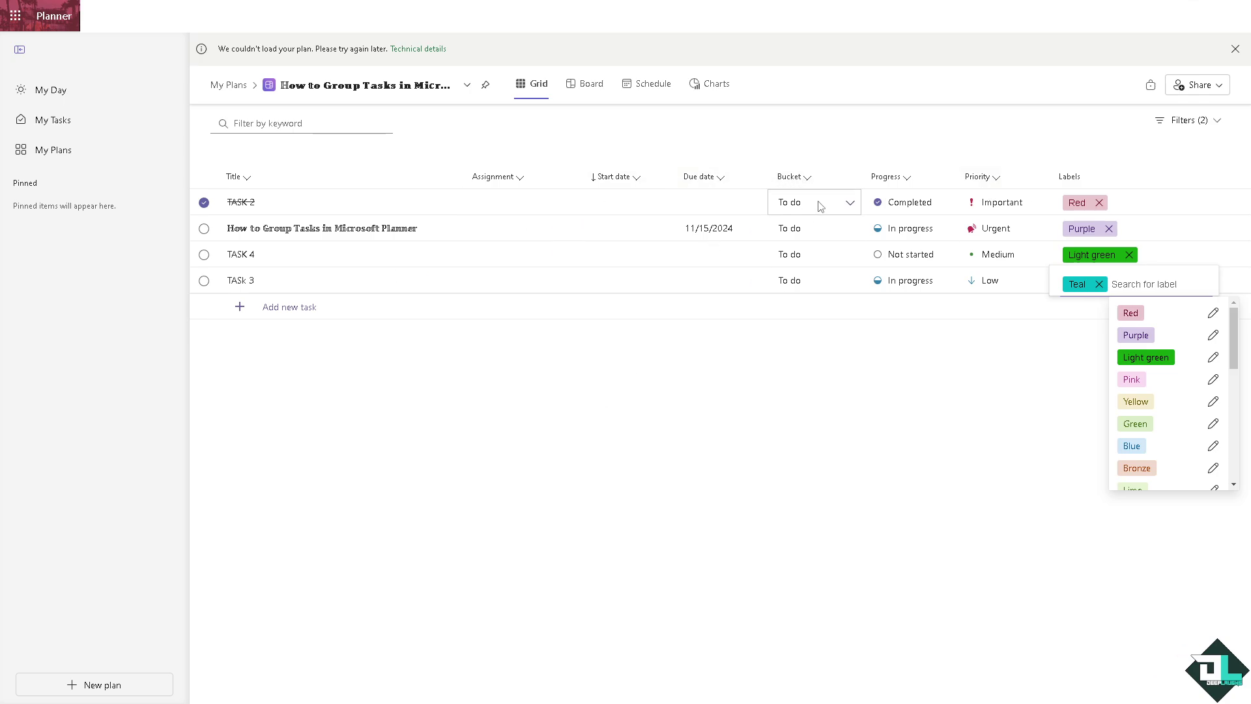
pyautogui.click(851, 205)
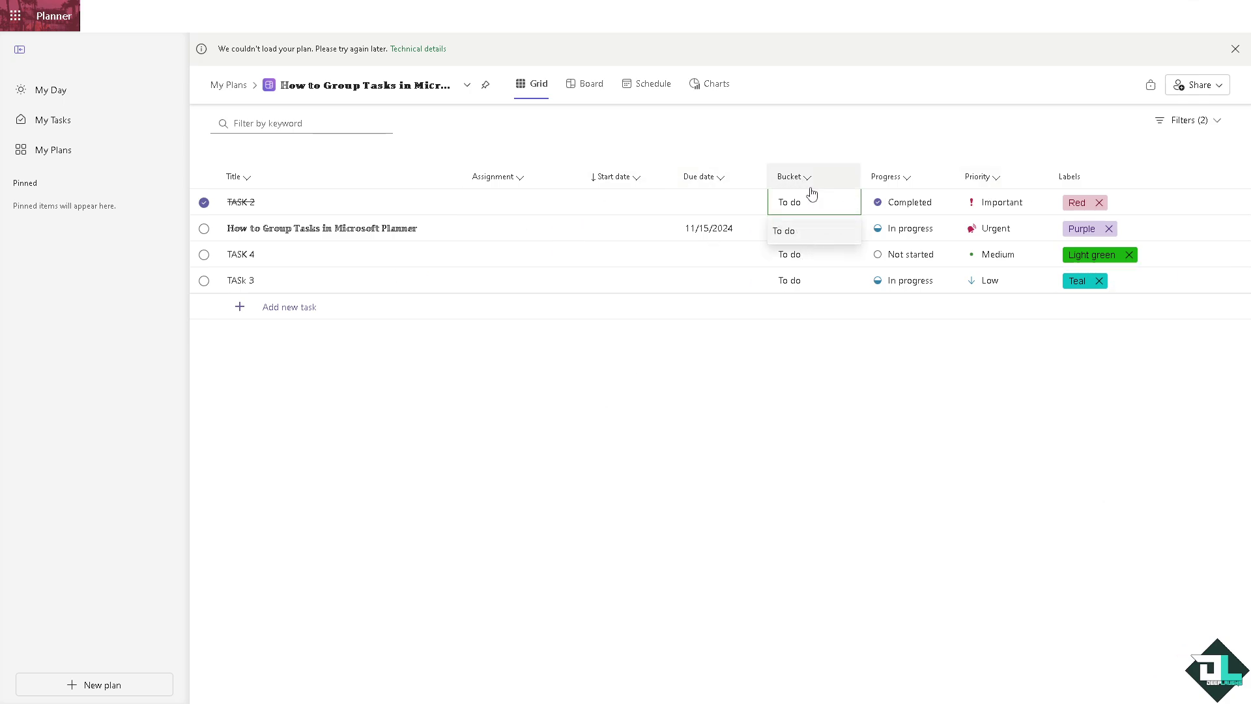
pyautogui.click(820, 257)
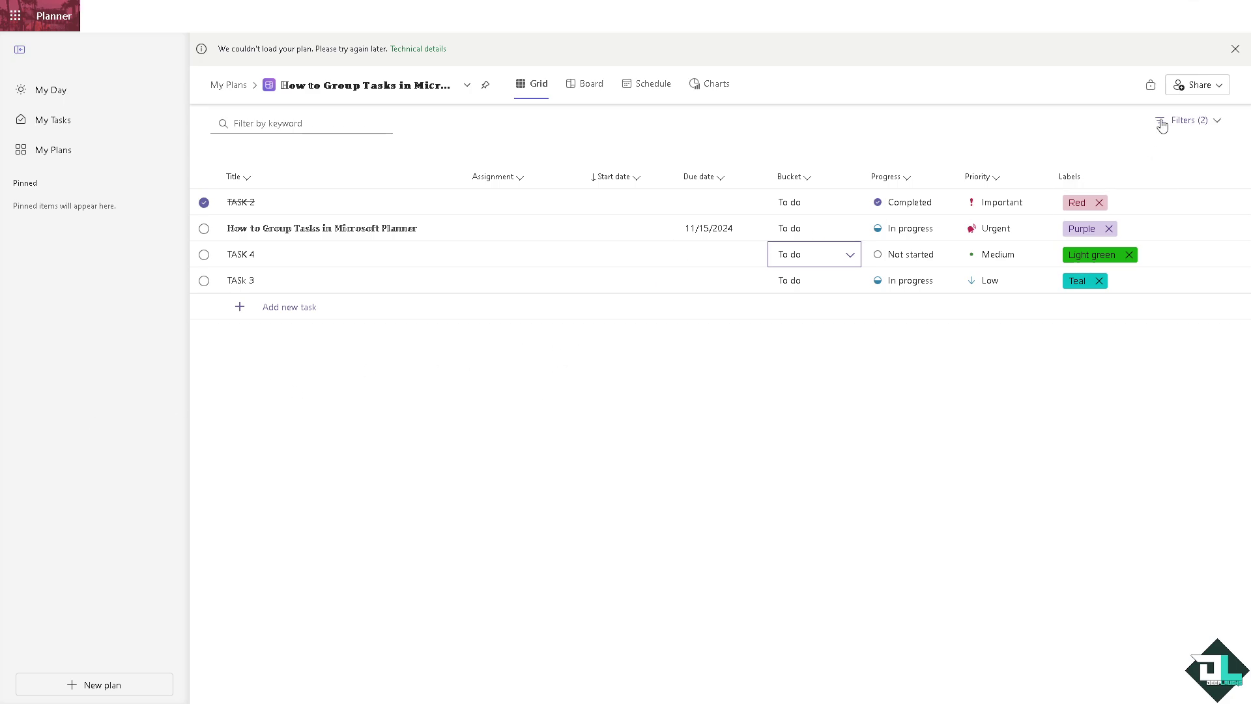
pyautogui.click(1184, 120)
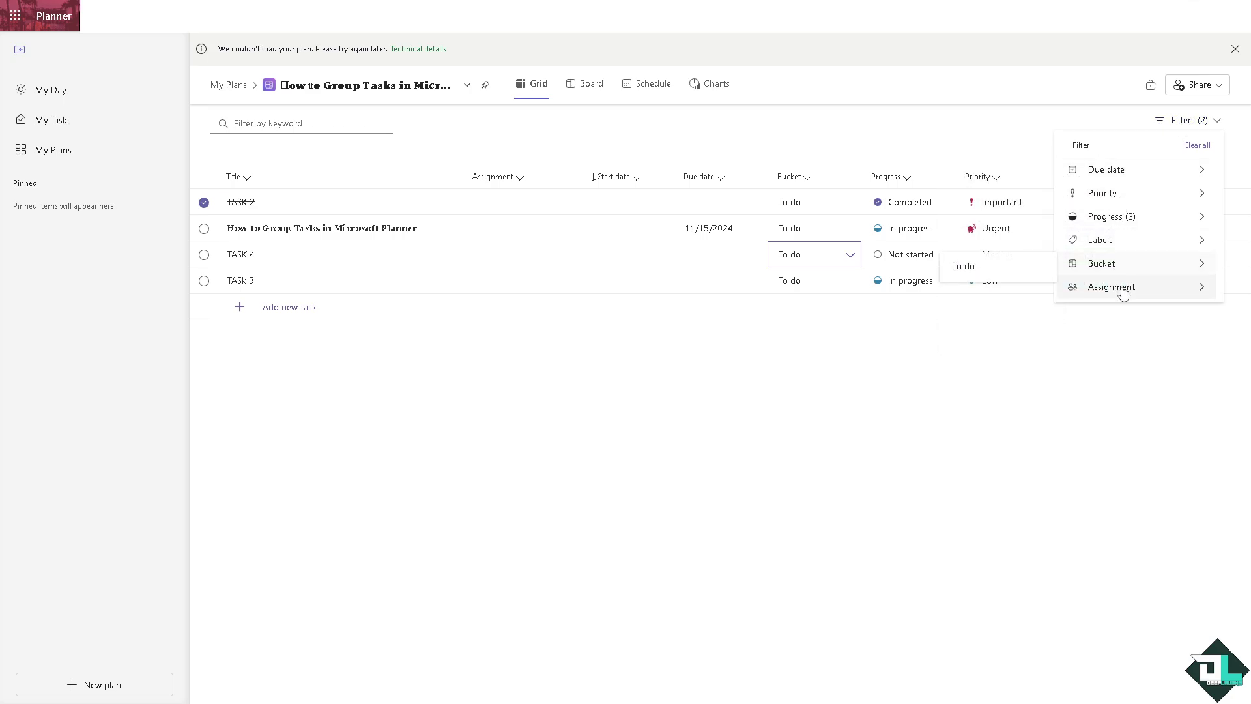
pyautogui.moveTo(1124, 293)
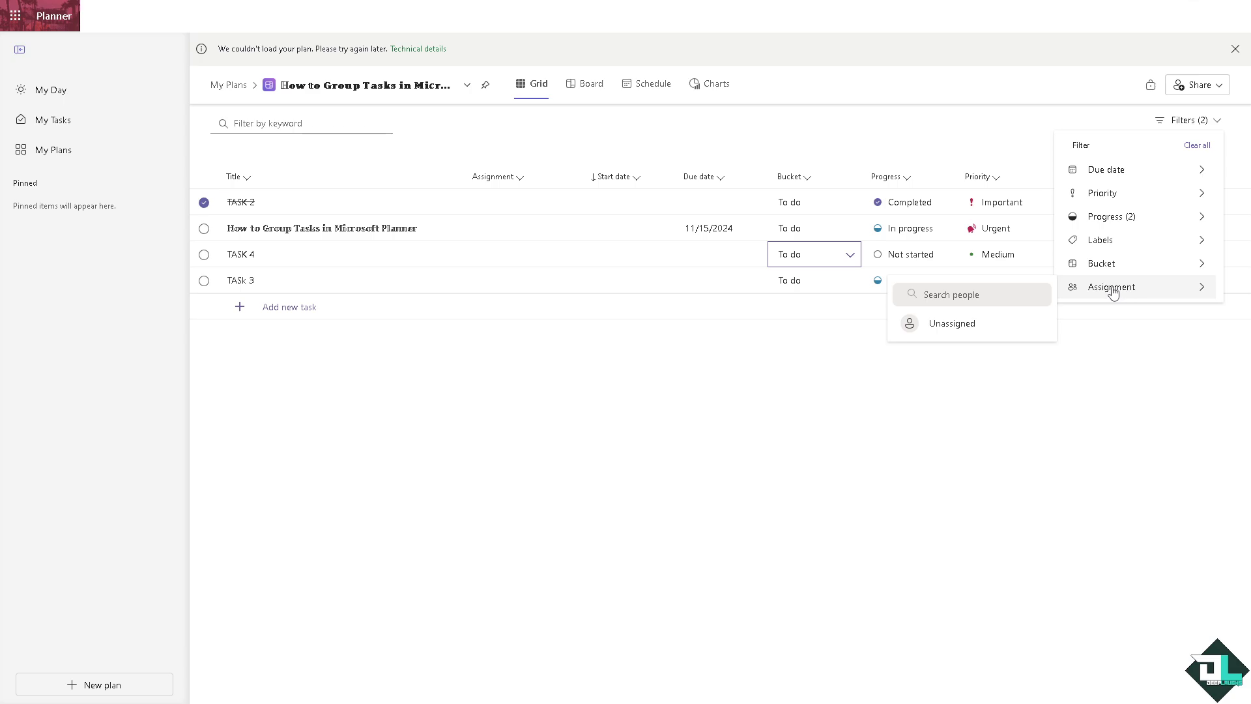
pyautogui.click(527, 455)
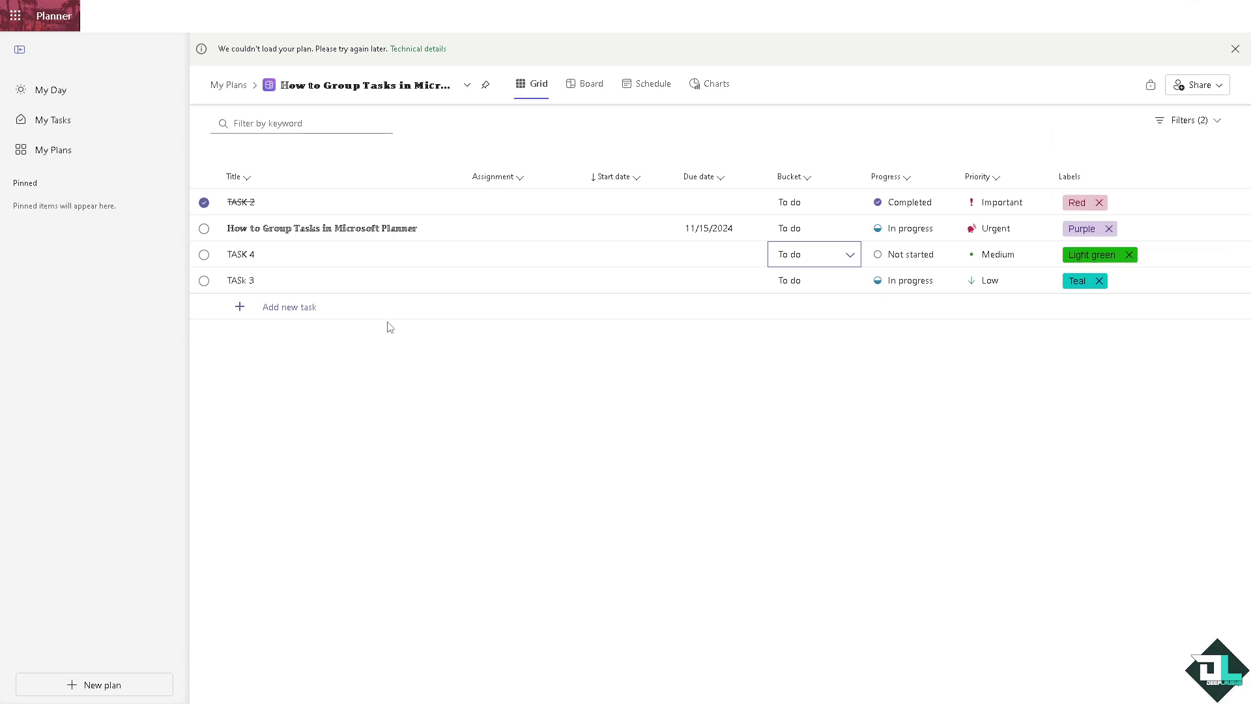